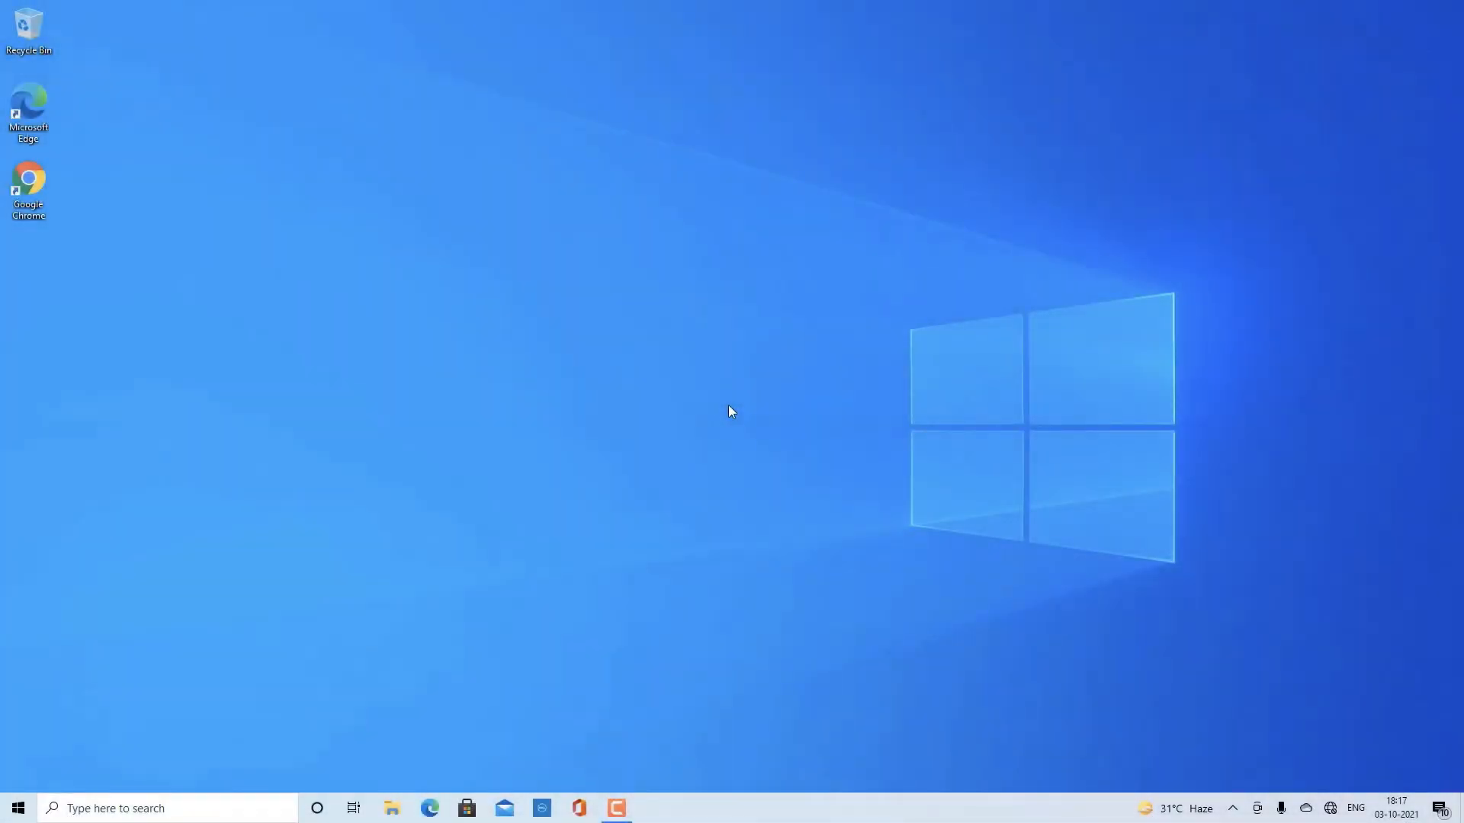
- Find Command Prompt by searching for cmd and run it as administrator
left_click(246, 808)
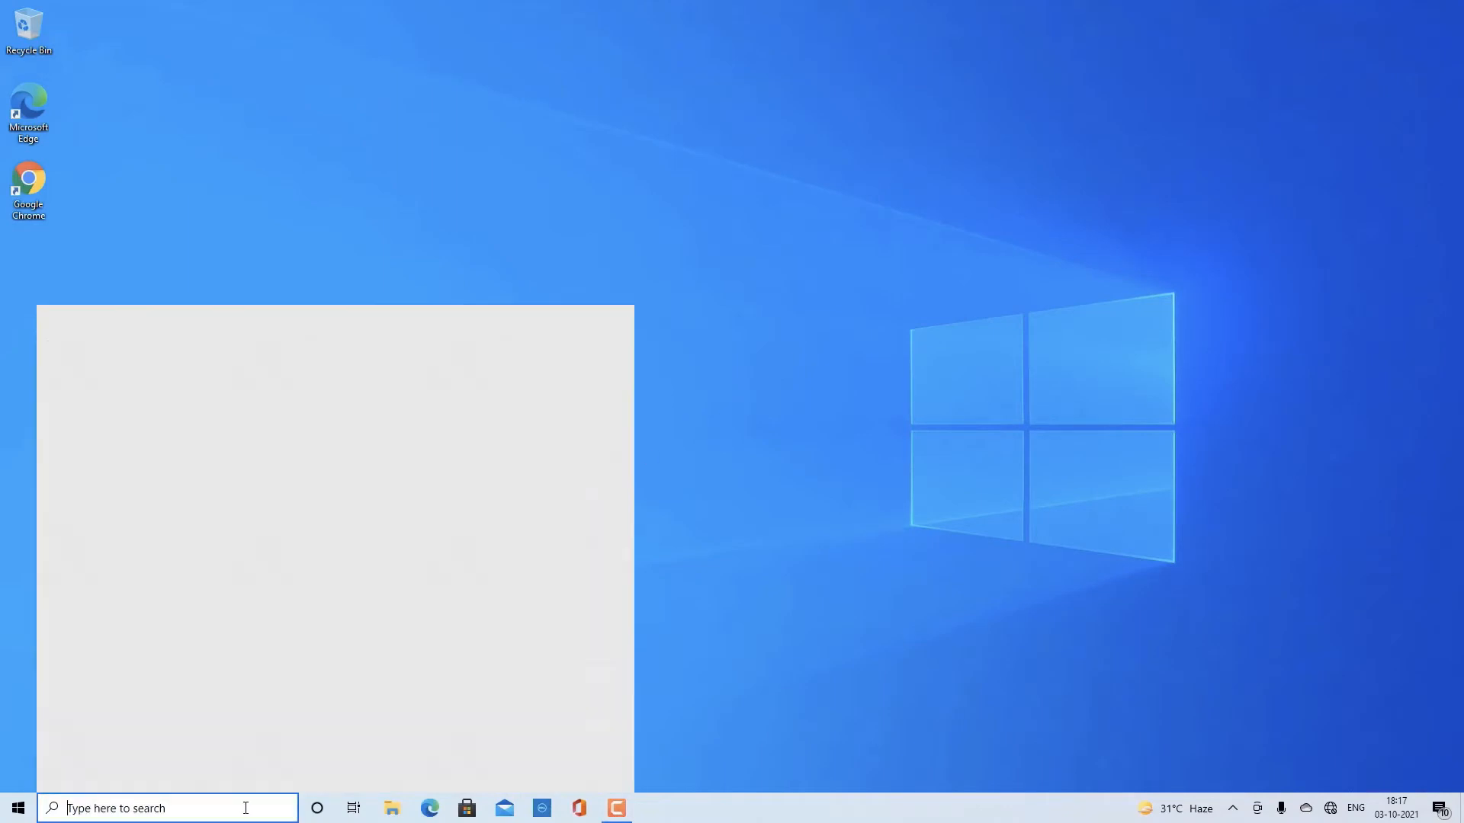
type("cmd")
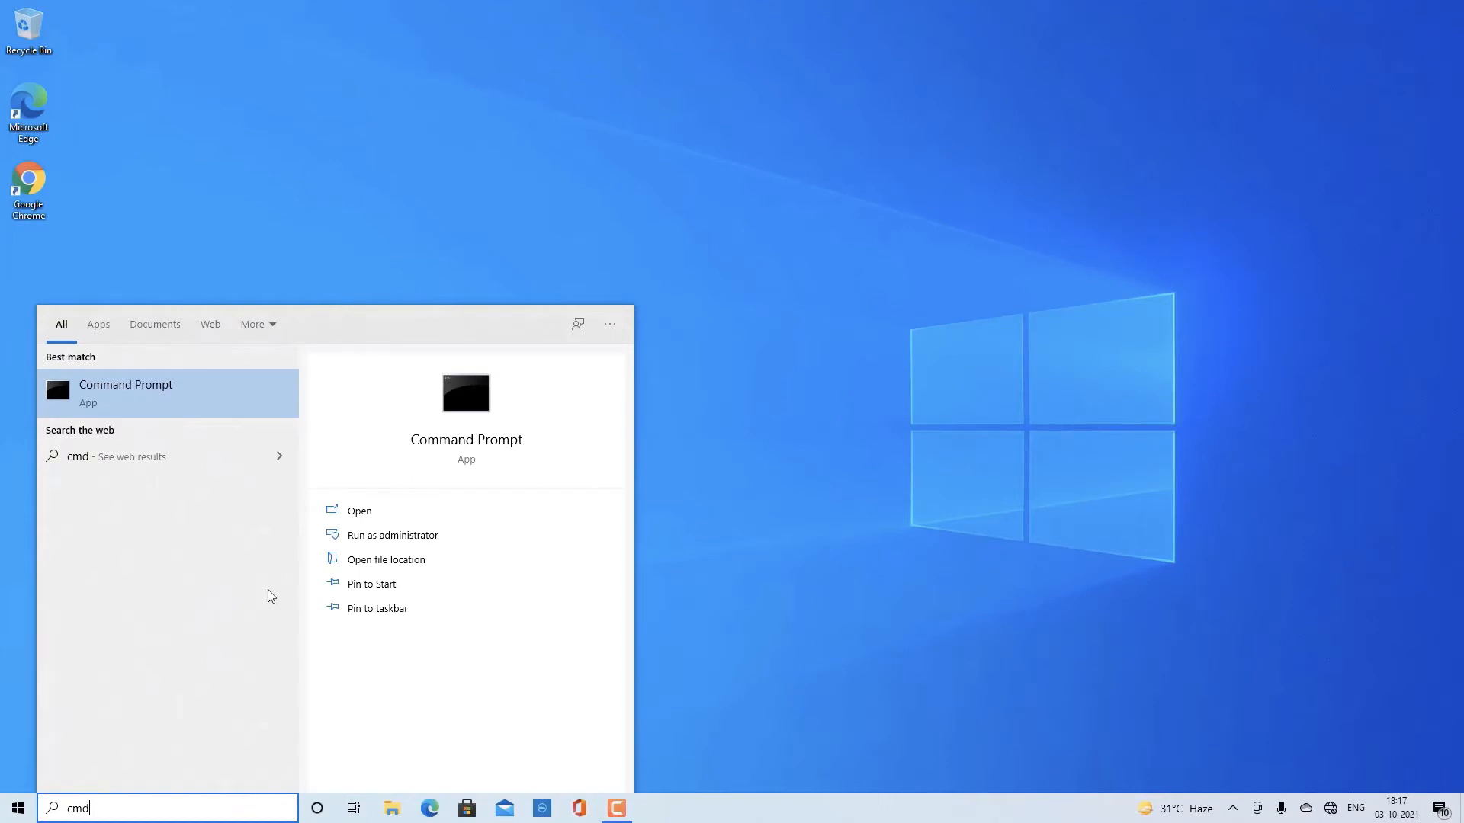
right_click(271, 409)
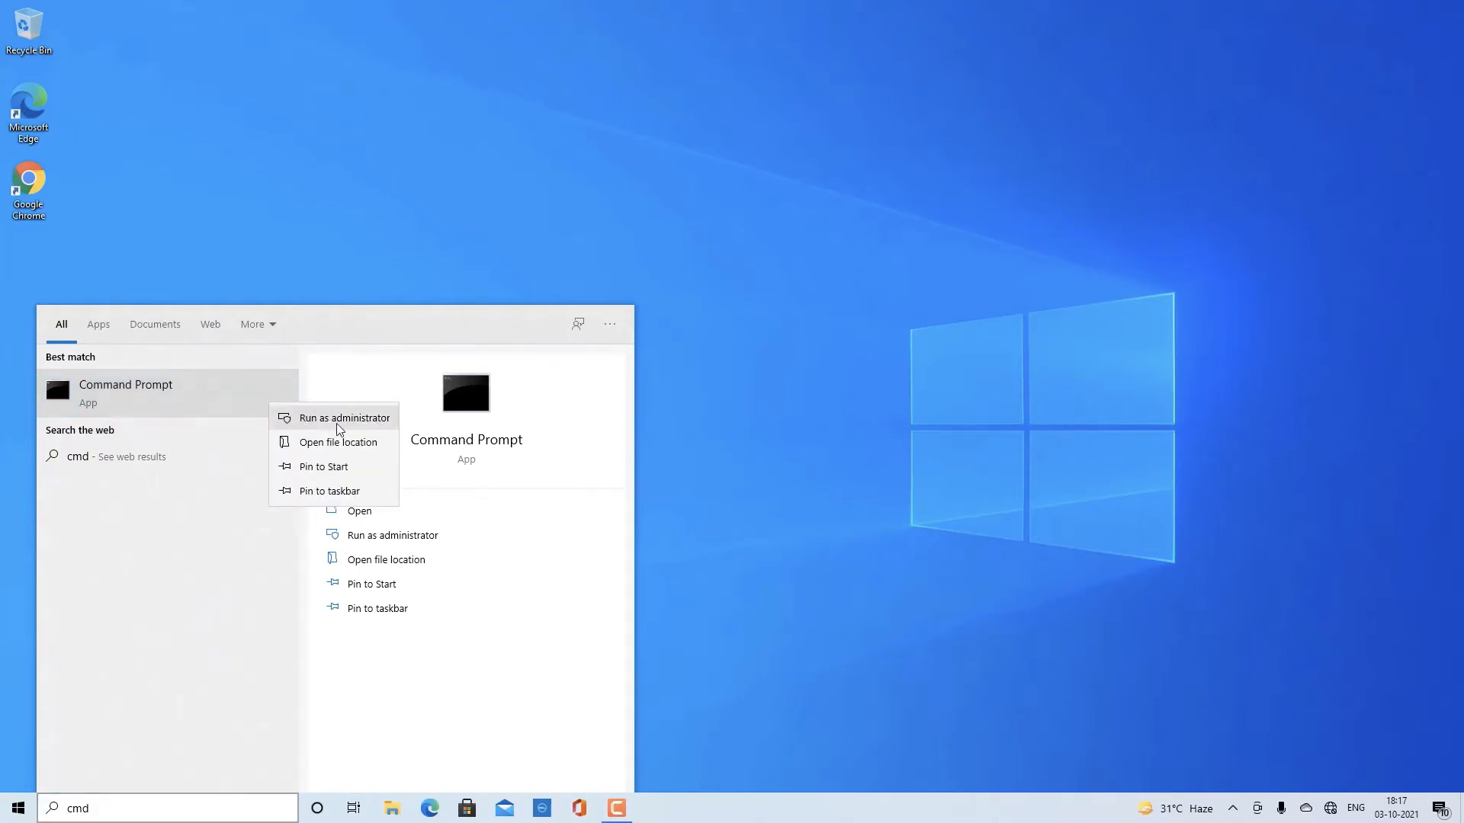
left_click(338, 424)
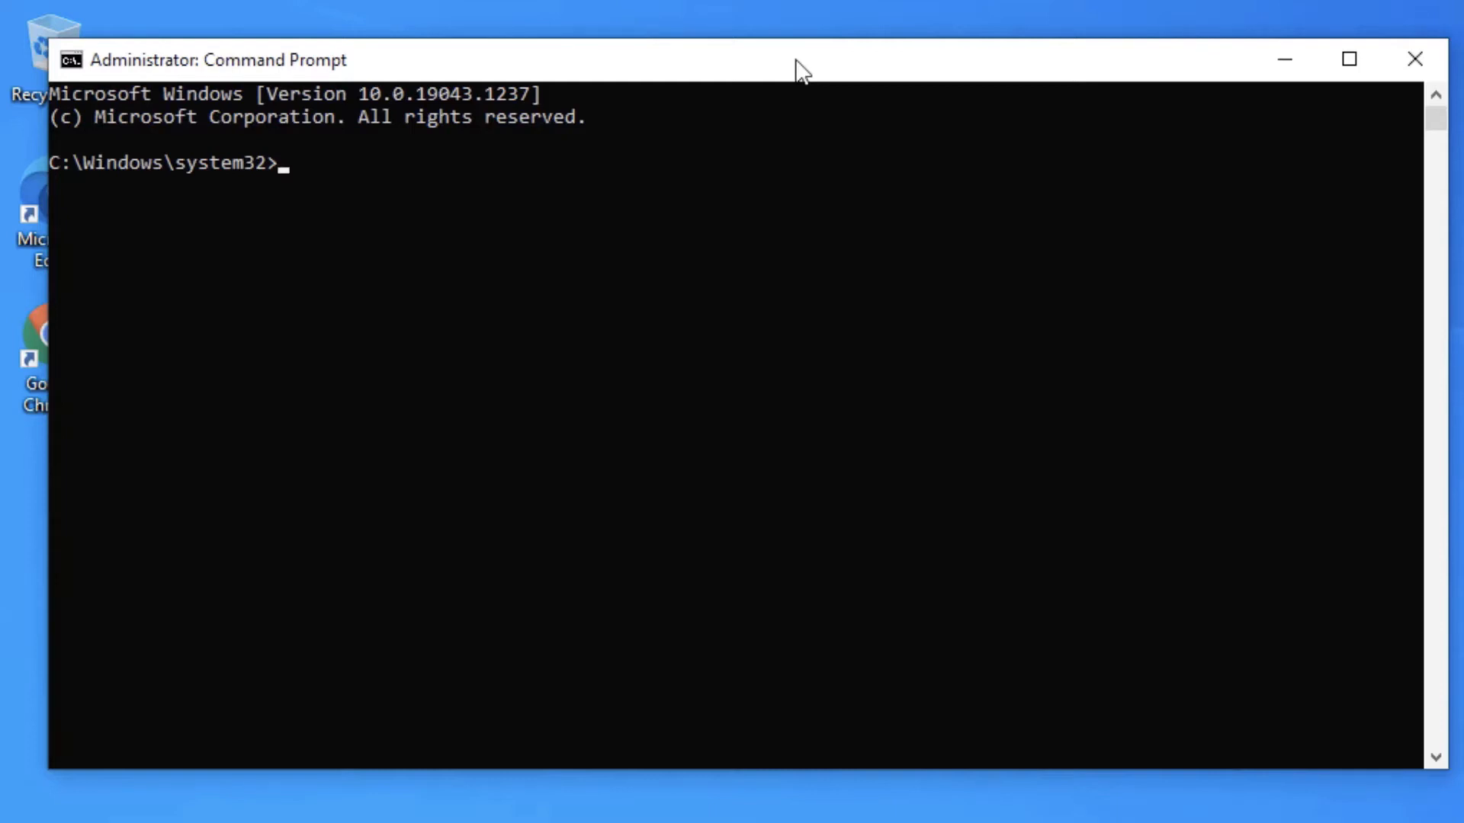
- Change to the D: drive and create a folder named lpt1 with the command md lpt1\
type("D:")
key("Return")
type("md lpt1\\")
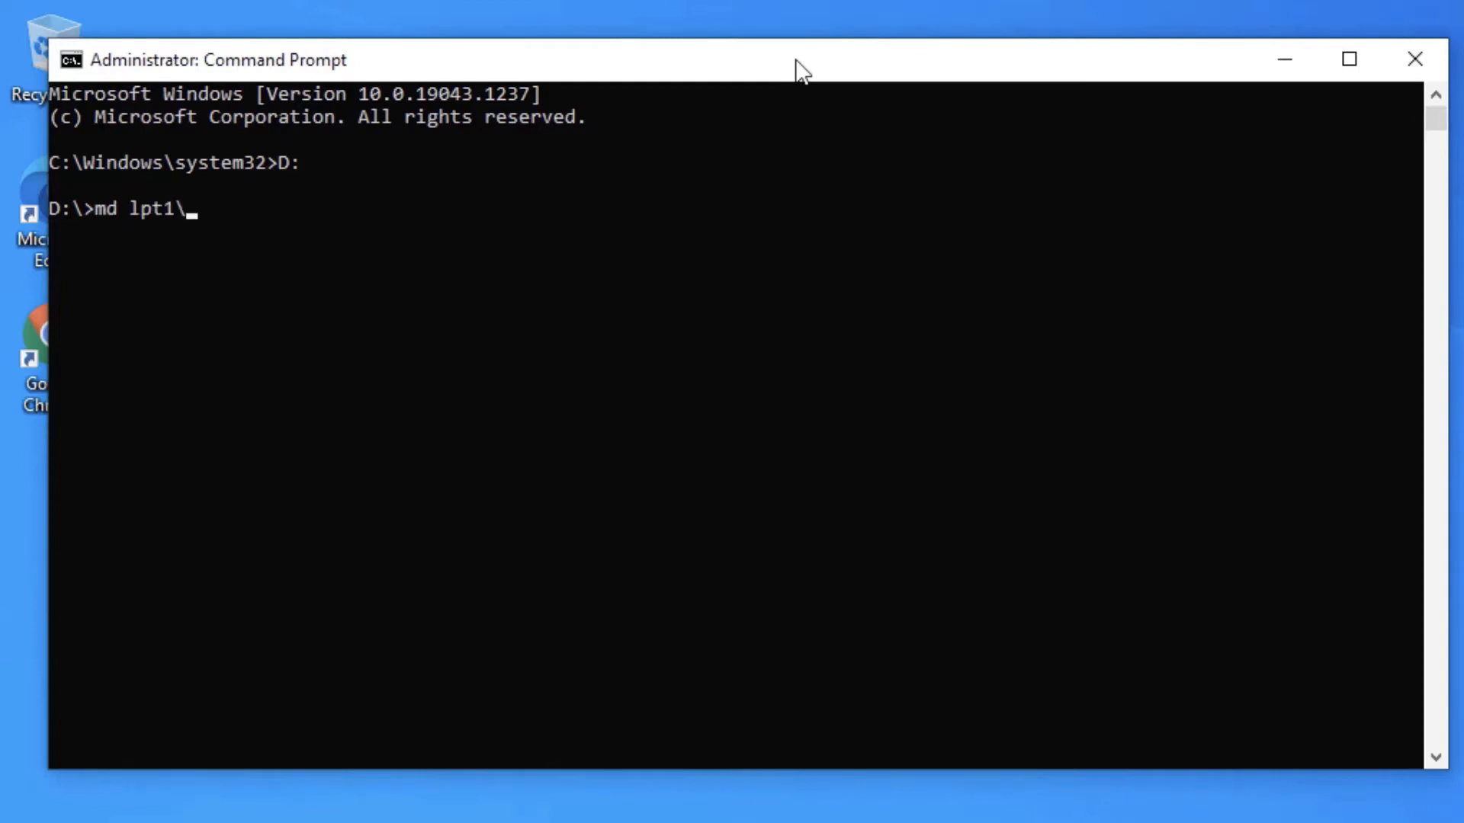
key("Return")
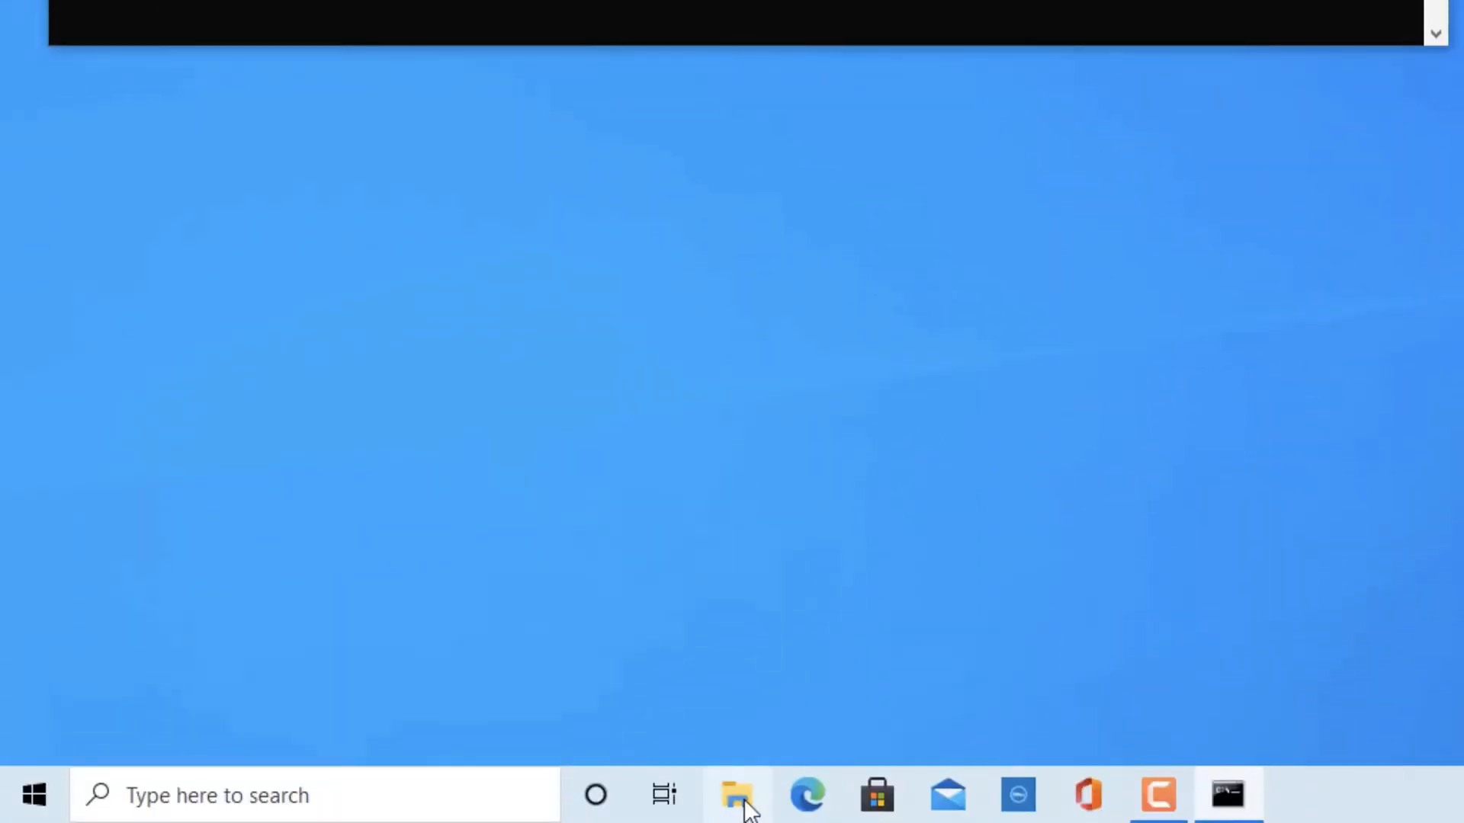
- Open the DATA (D:) drive in File Explorer, look inside the lpt1 folder, and return to the drive
left_click(738, 795)
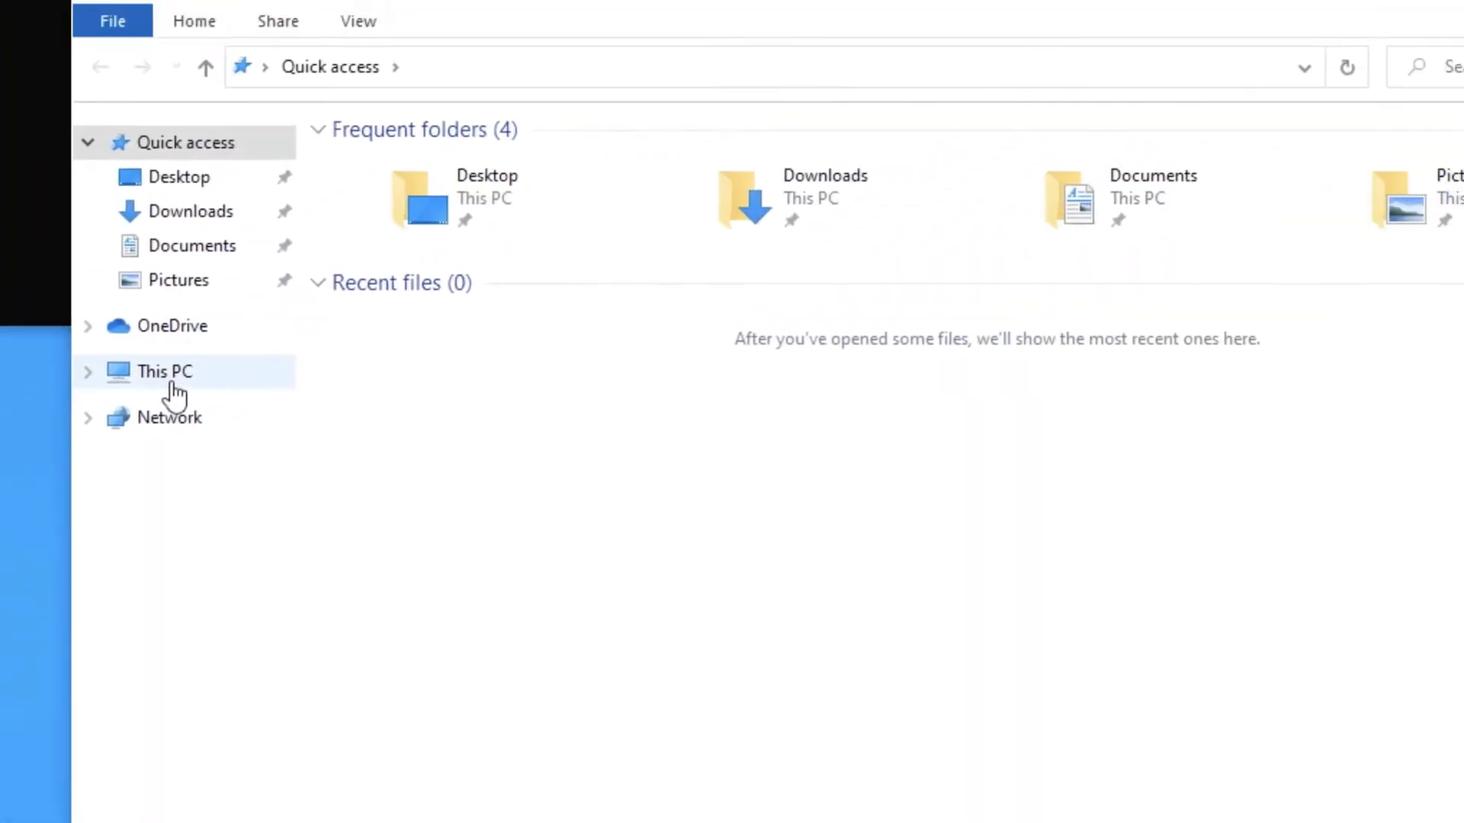
left_click(176, 394)
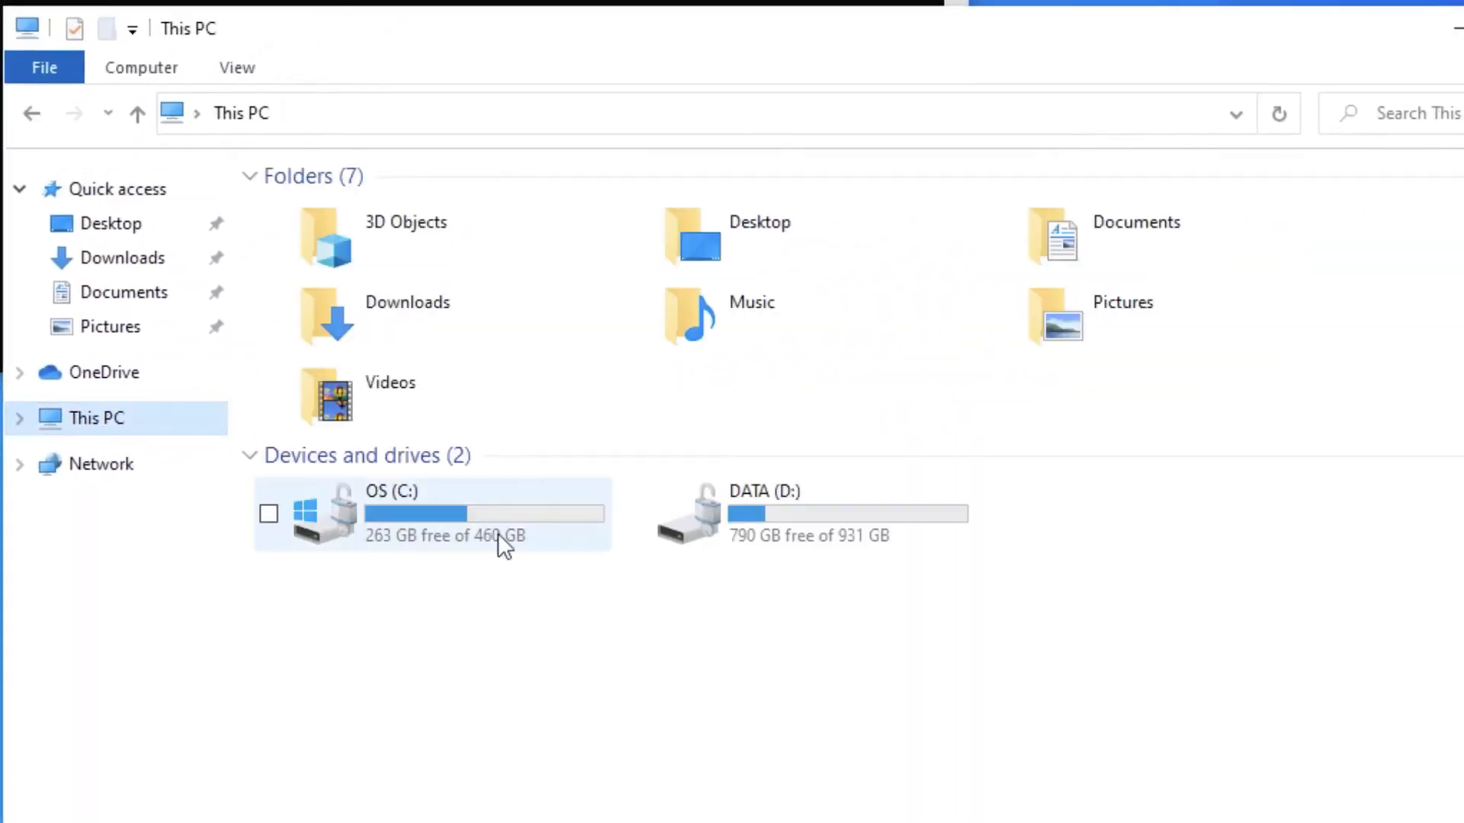
double_click(902, 533)
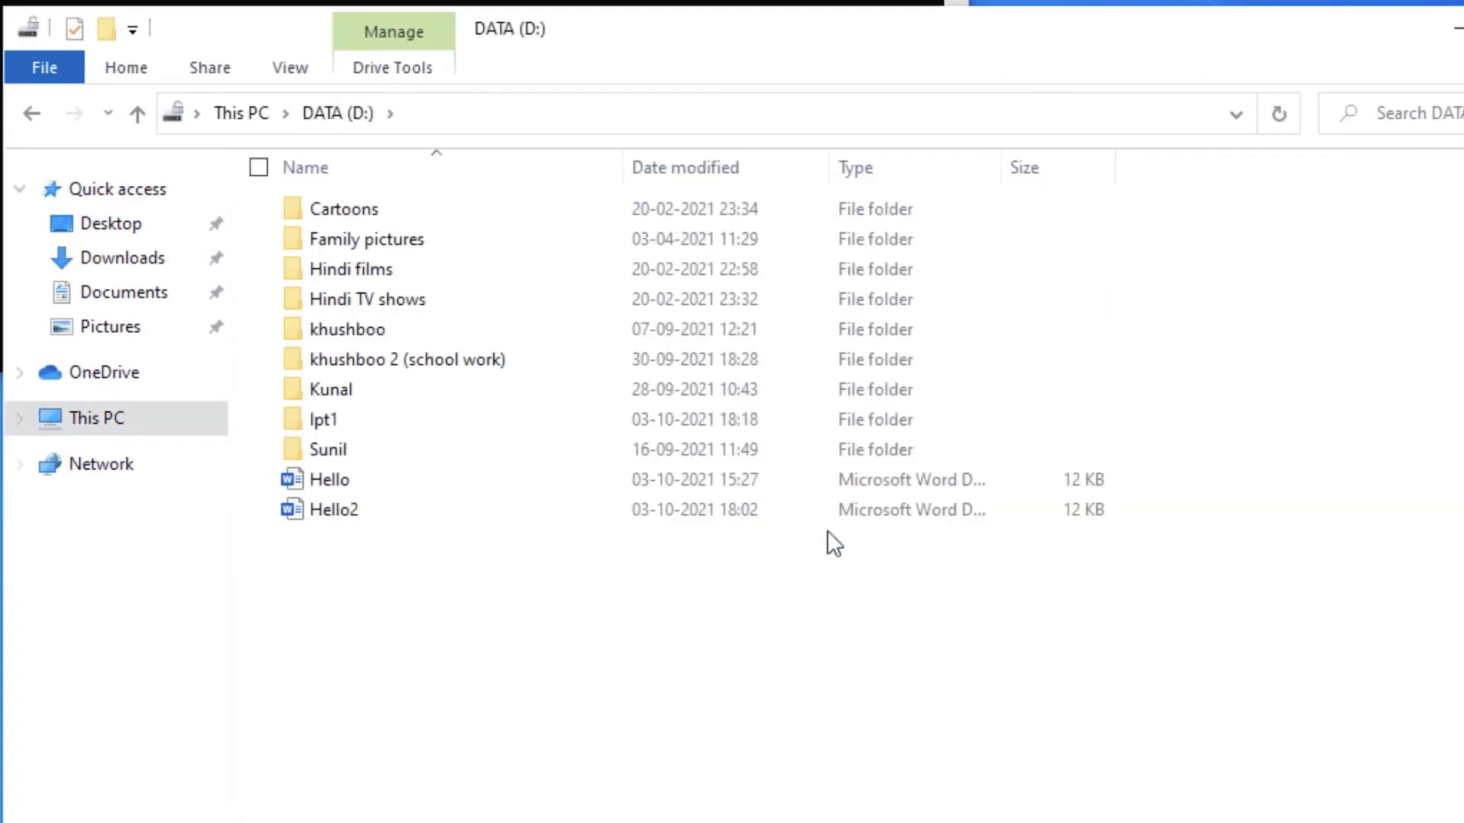
double_click(464, 422)
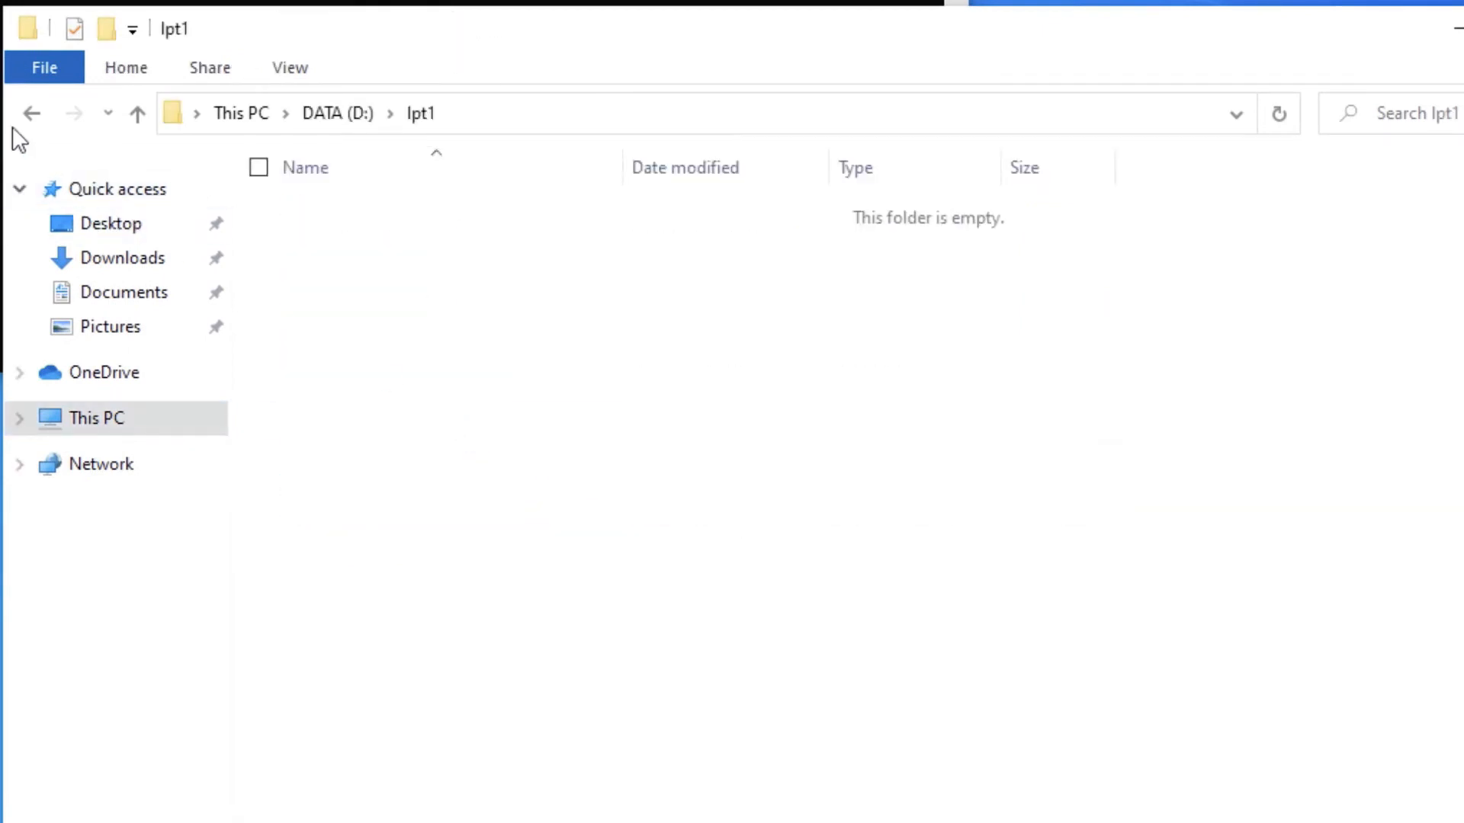
left_click(30, 114)
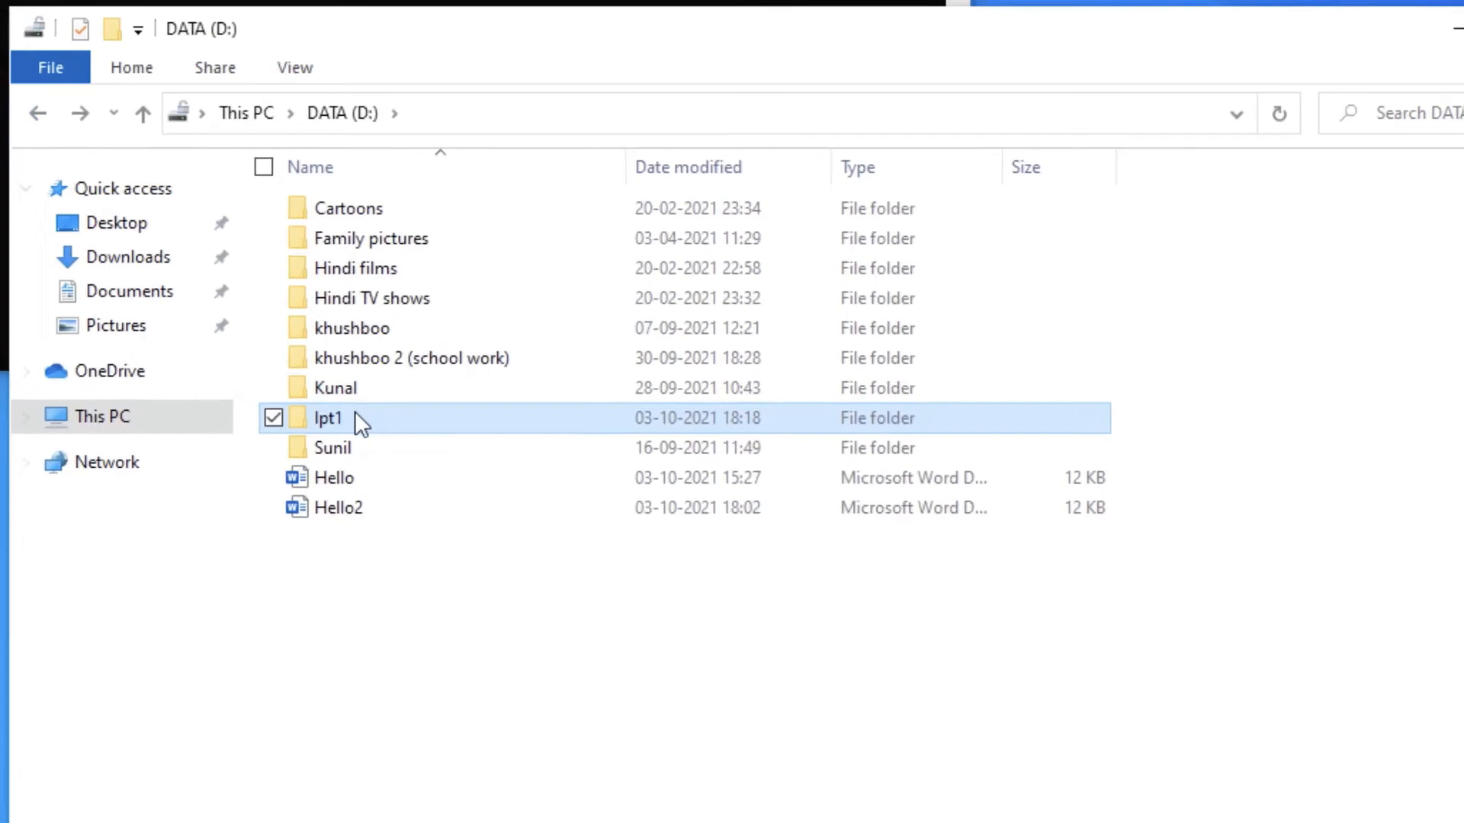
- Try to delete the lpt1 folder from D:, retry once, and dismiss the dialog
right_click(360, 421)
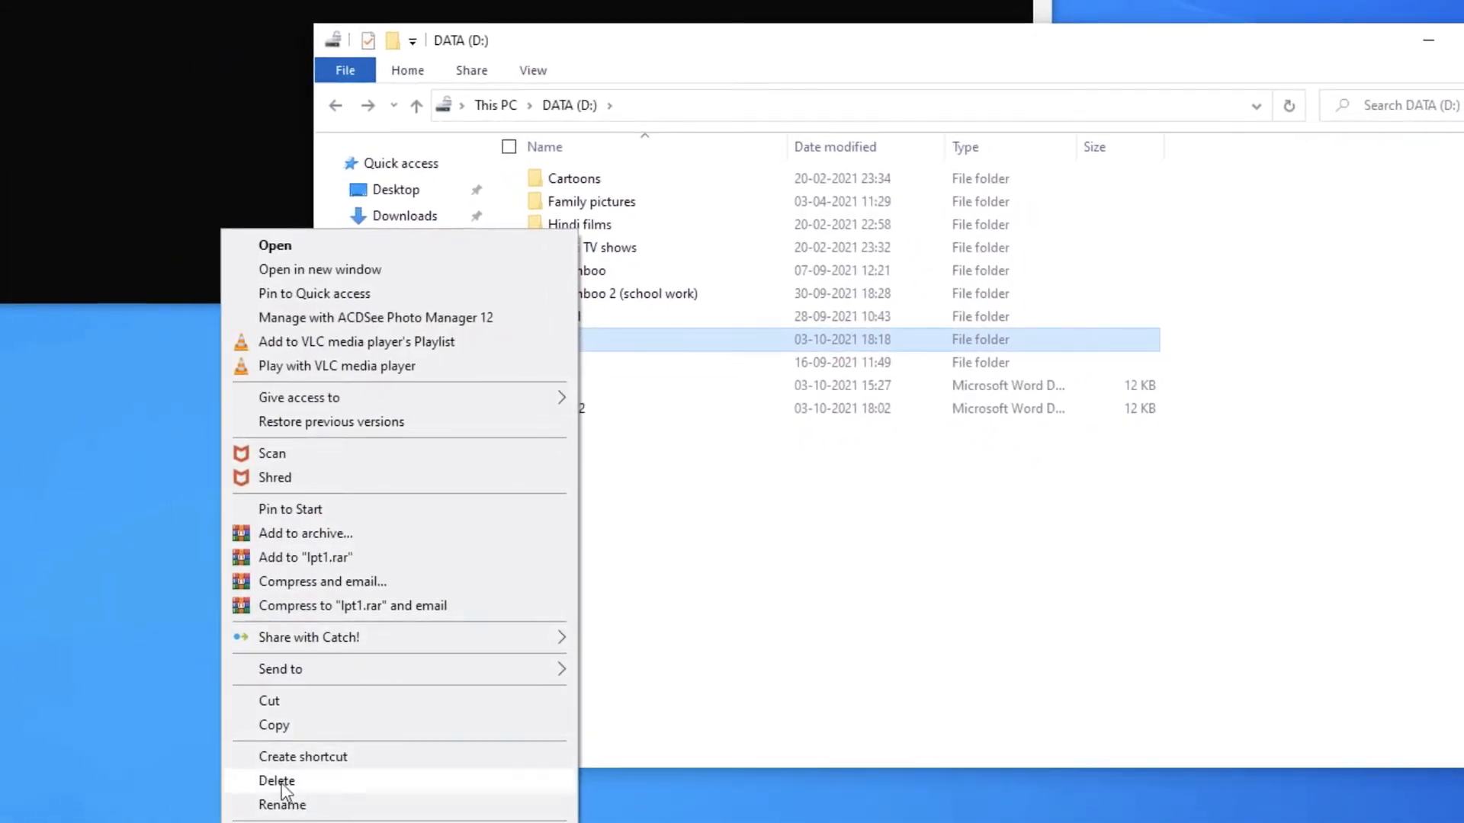
left_click(276, 780)
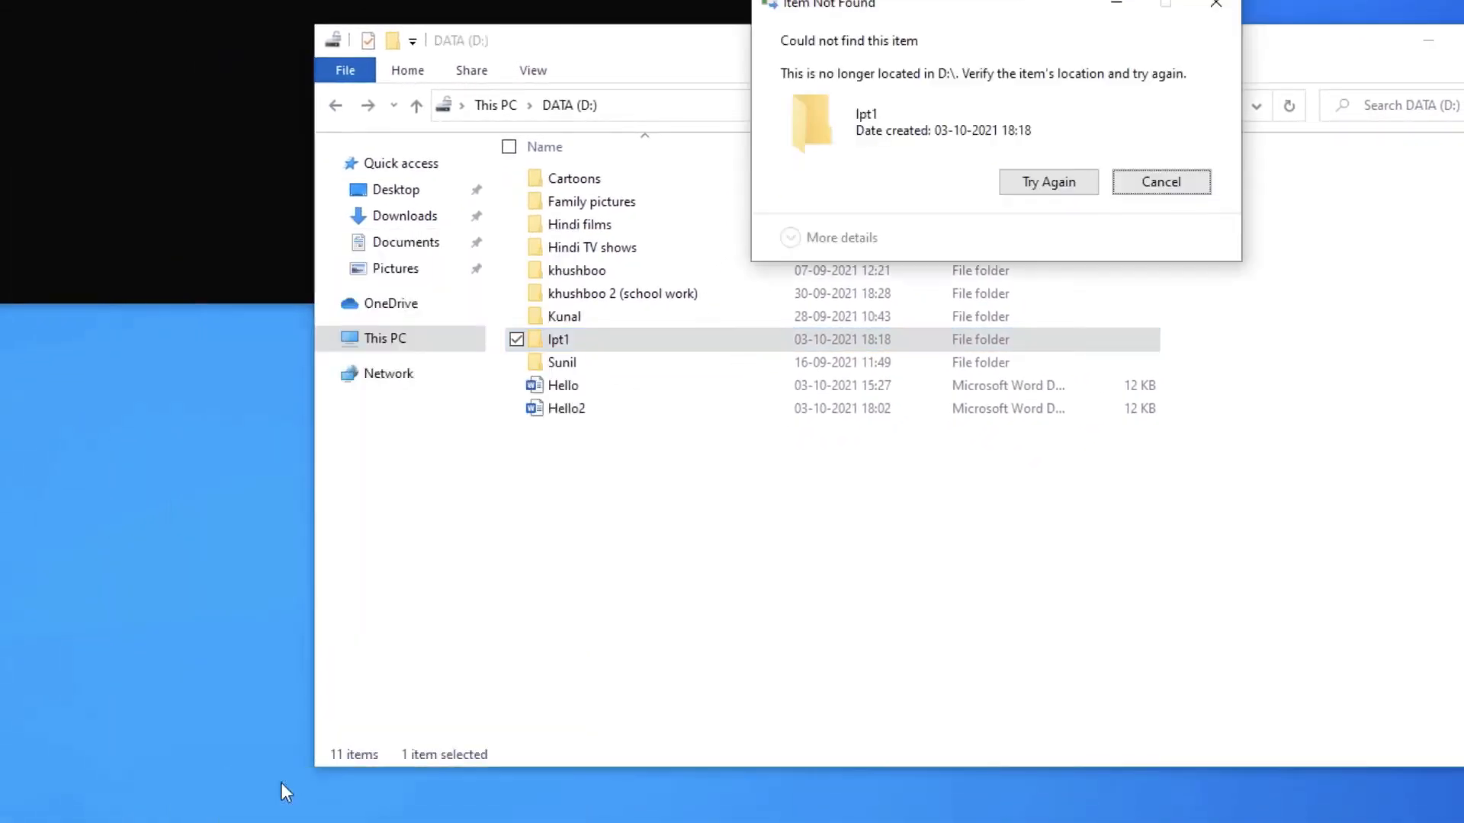
left_click(1054, 187)
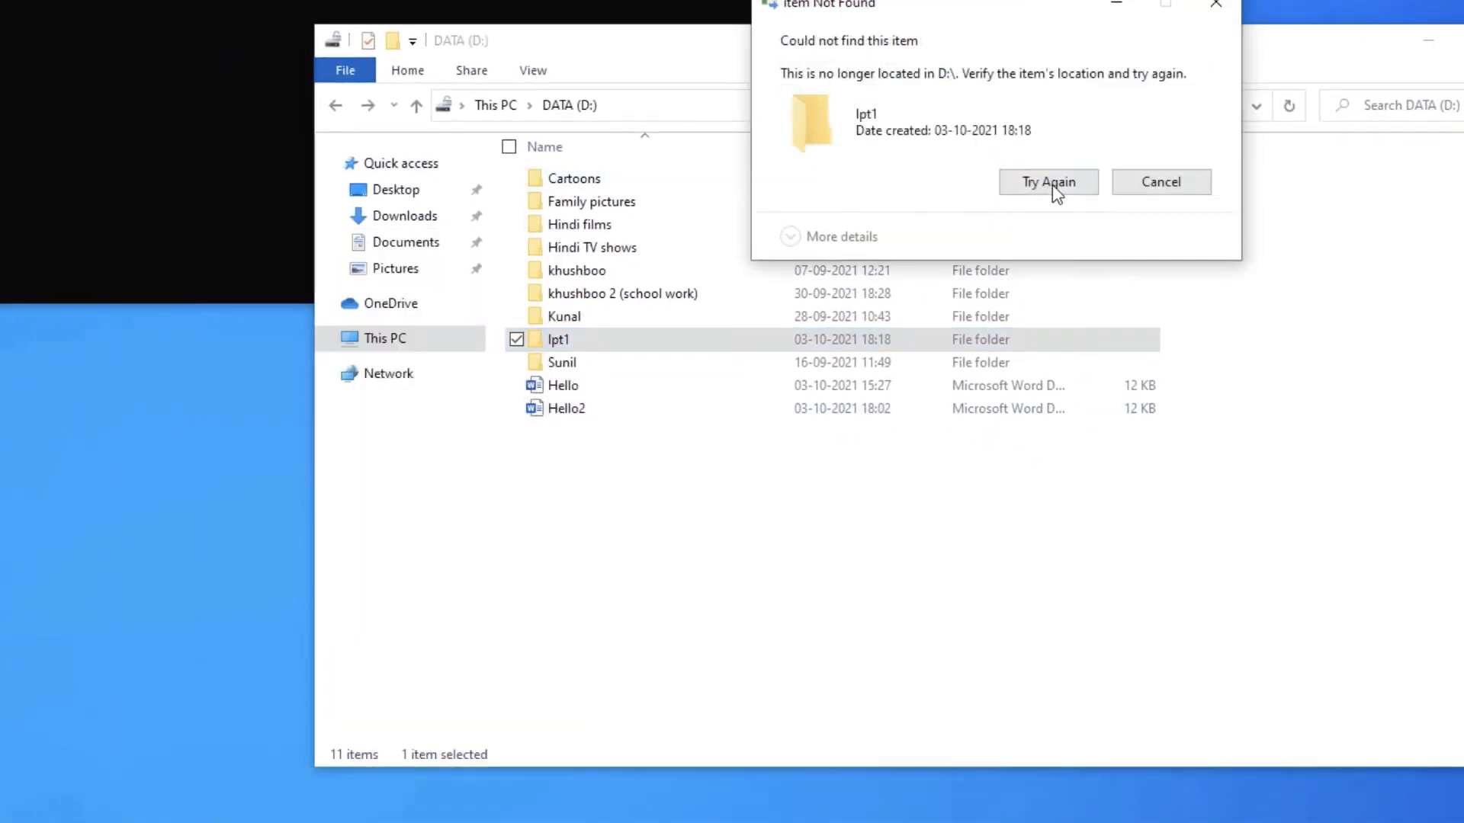
left_click(1217, 9)
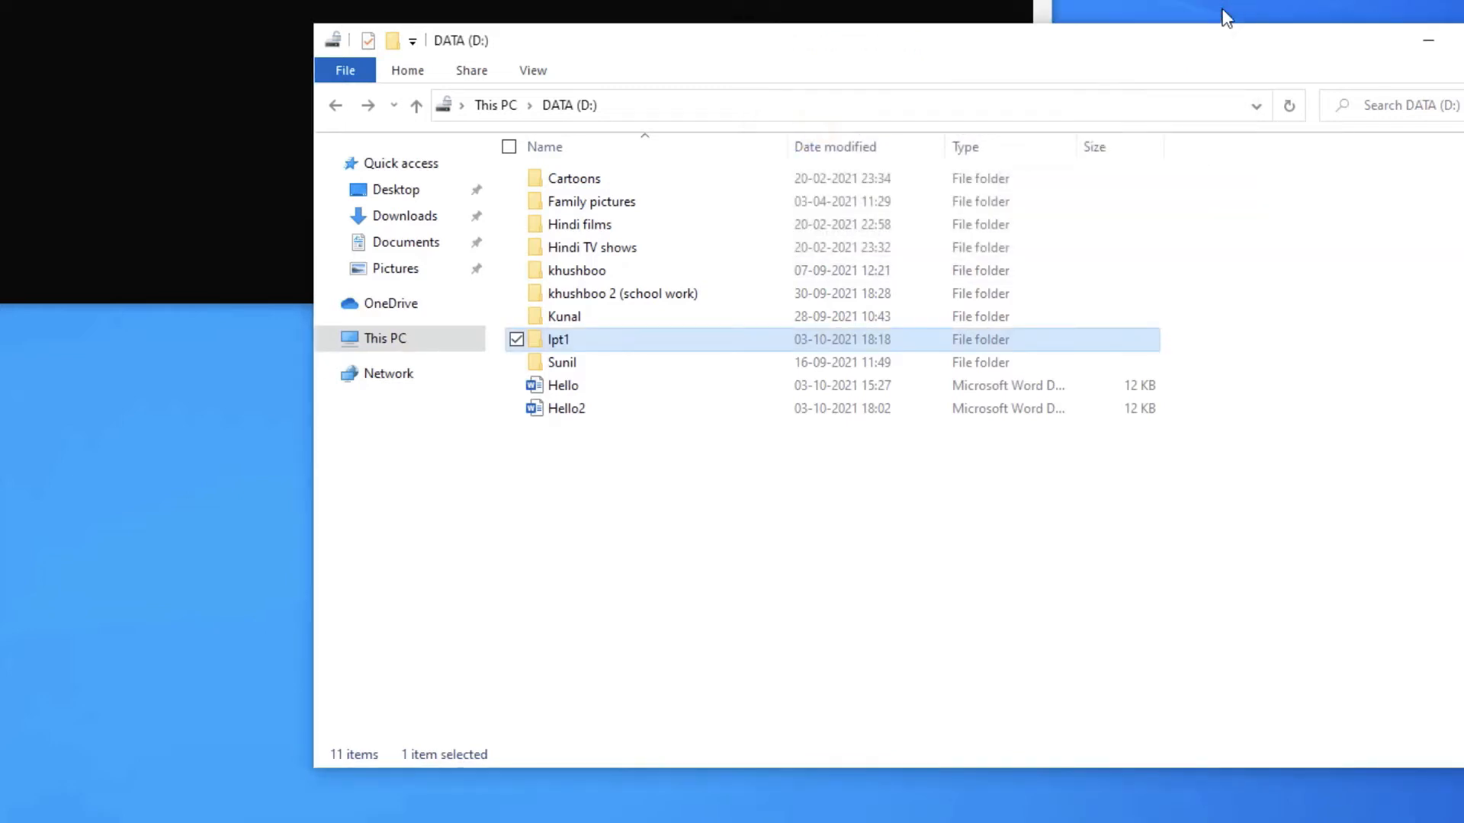
left_click(712, 476)
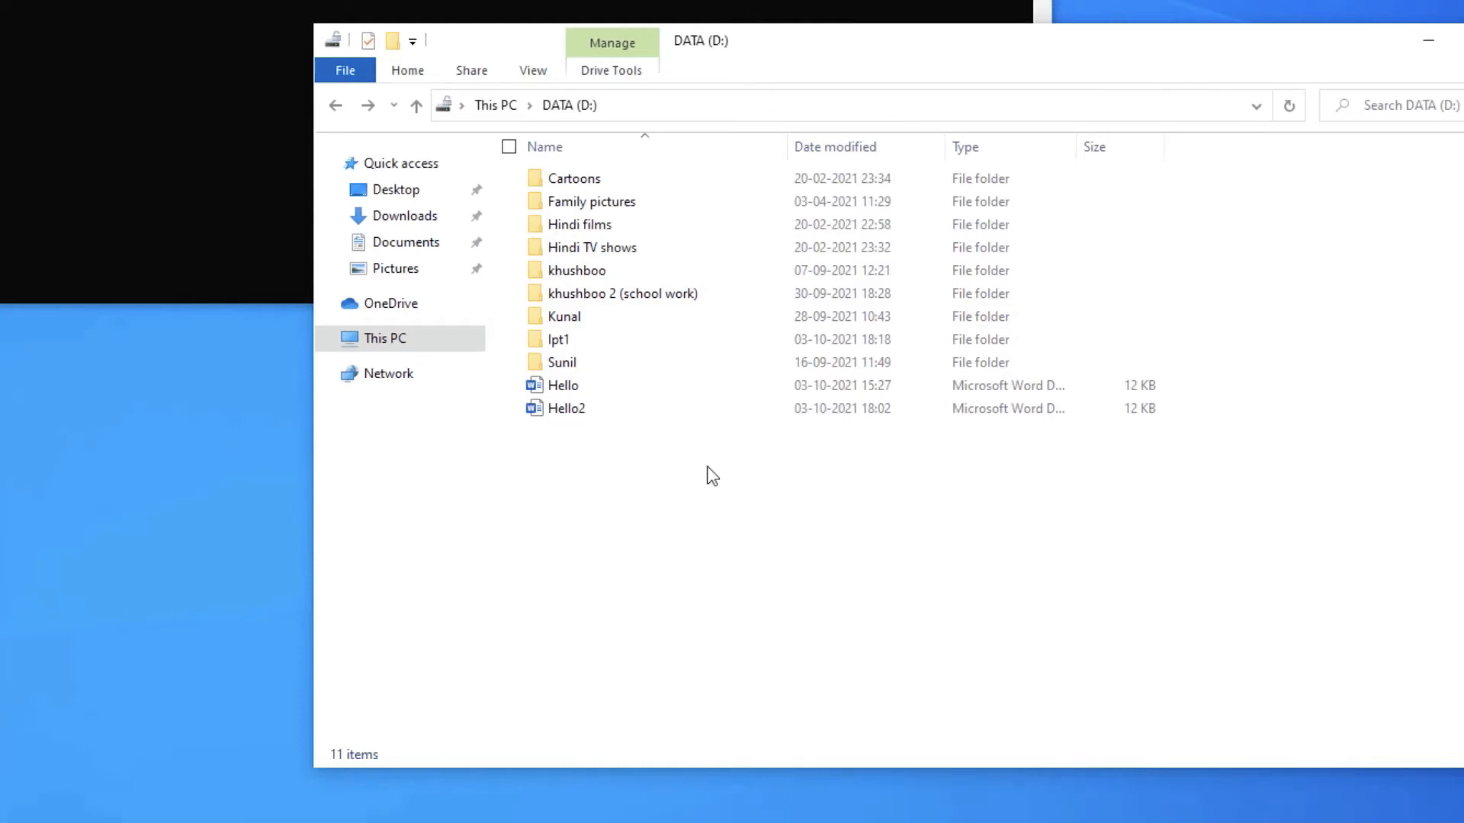
- Move the Hello Word document into the lpt1 folder, check the folder's contents, and close File Explorer
left_click(662, 390)
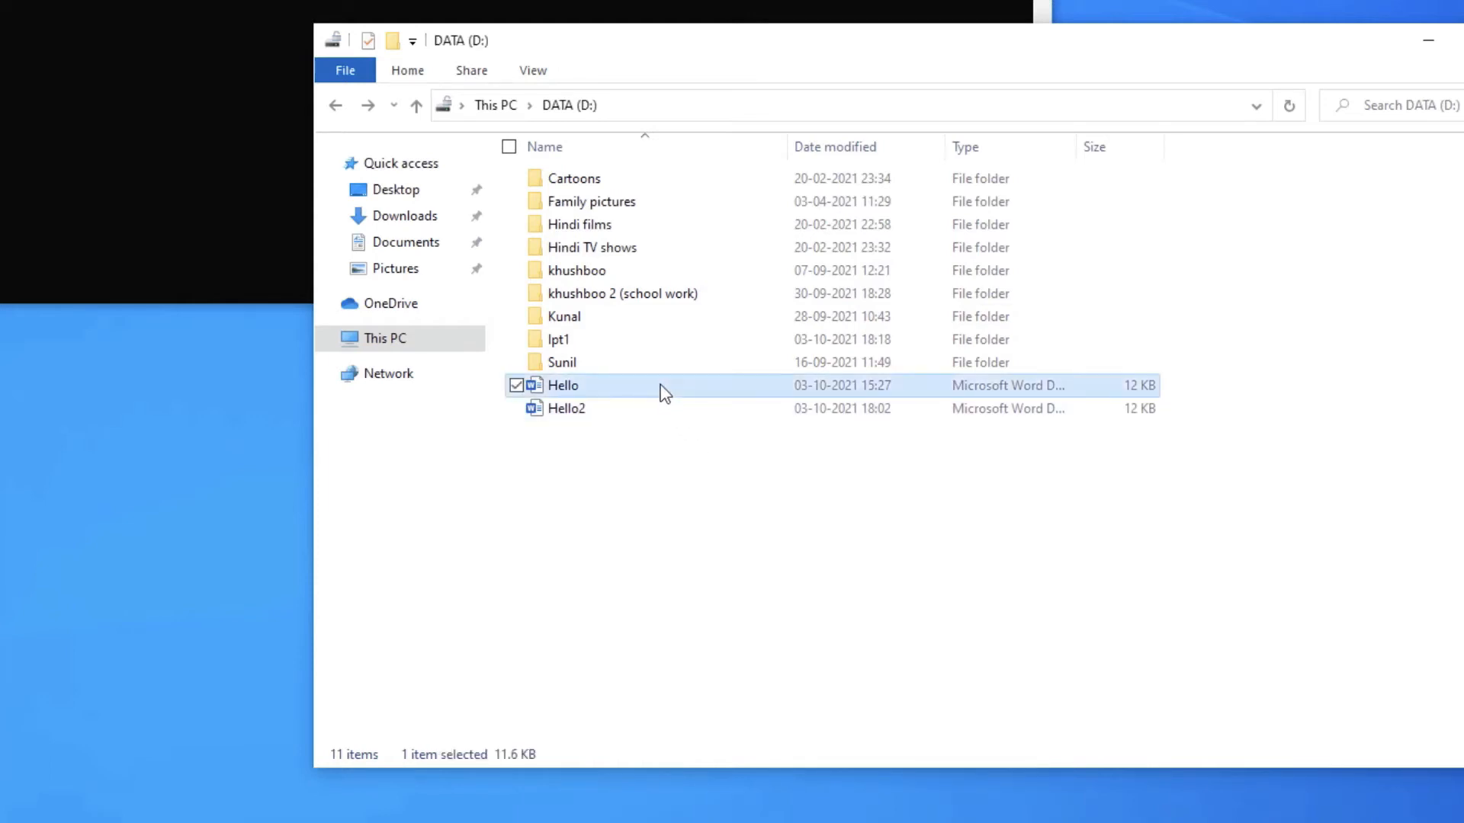
left_click_drag(663, 385, 668, 351)
double_click(665, 344)
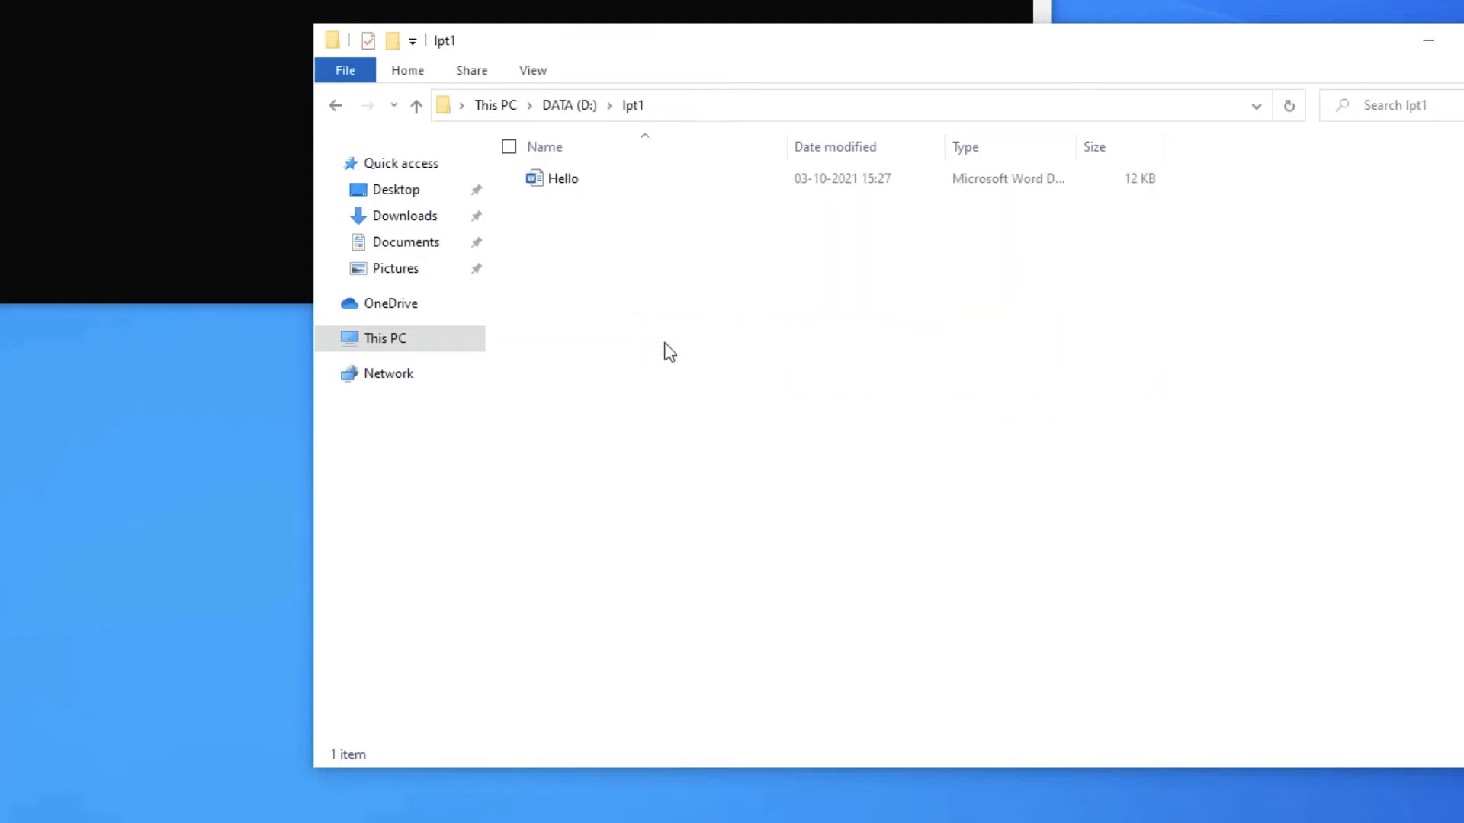
left_click(335, 105)
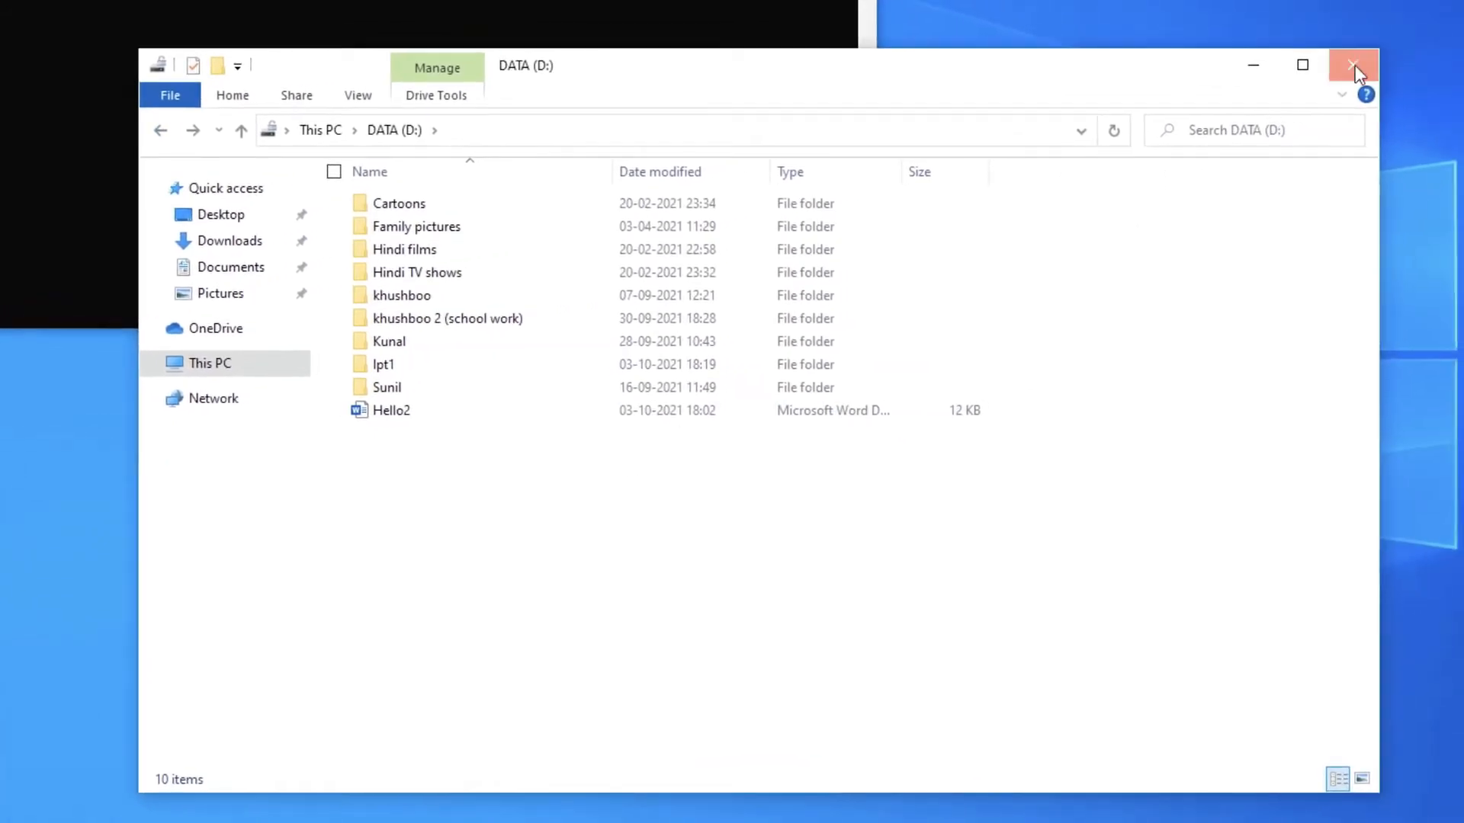
left_click(1355, 66)
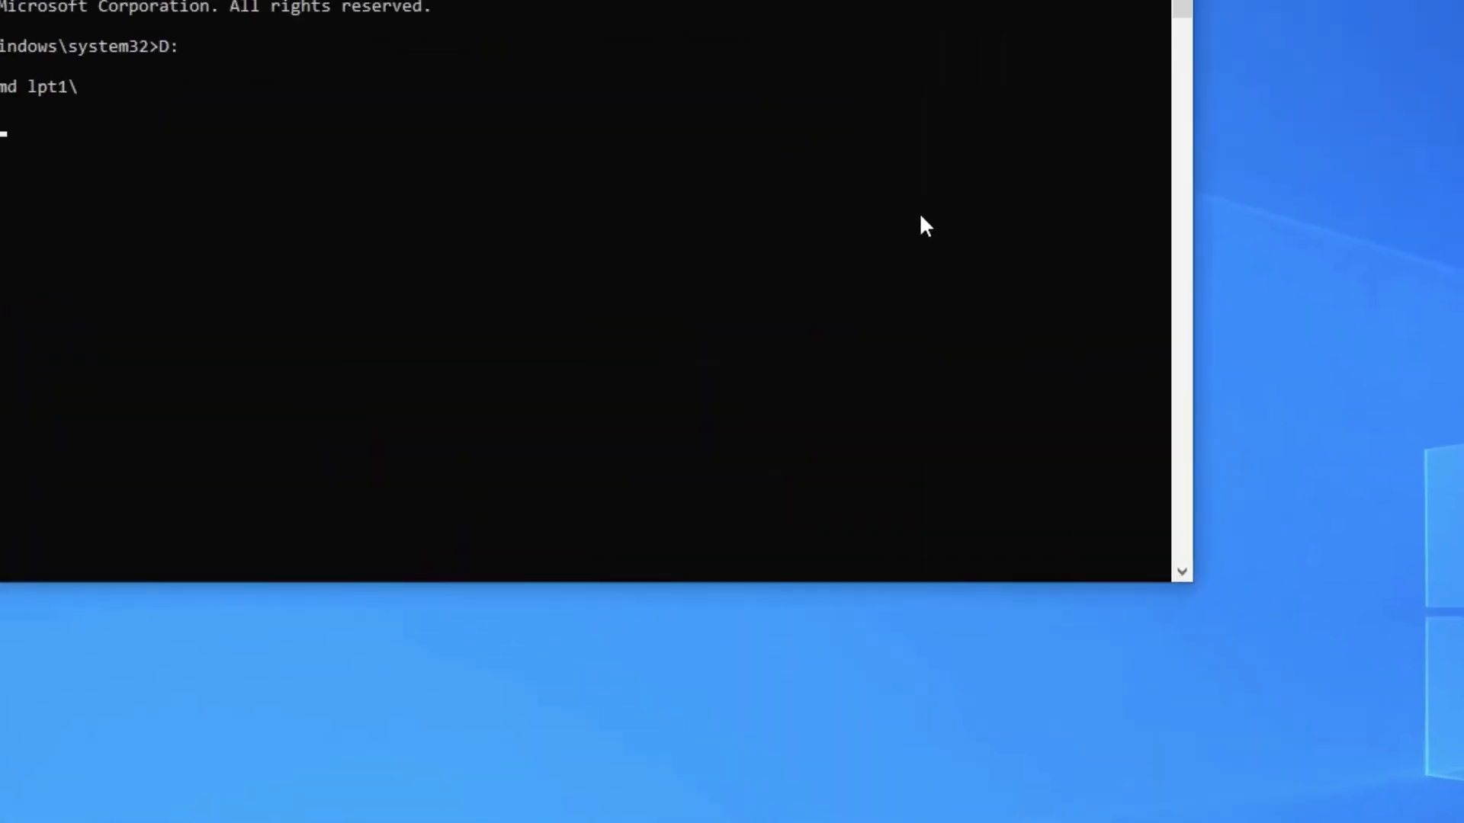
- Create a con folder on D: with the command md con\ and try to open it in File Explorer
type("md con\\")
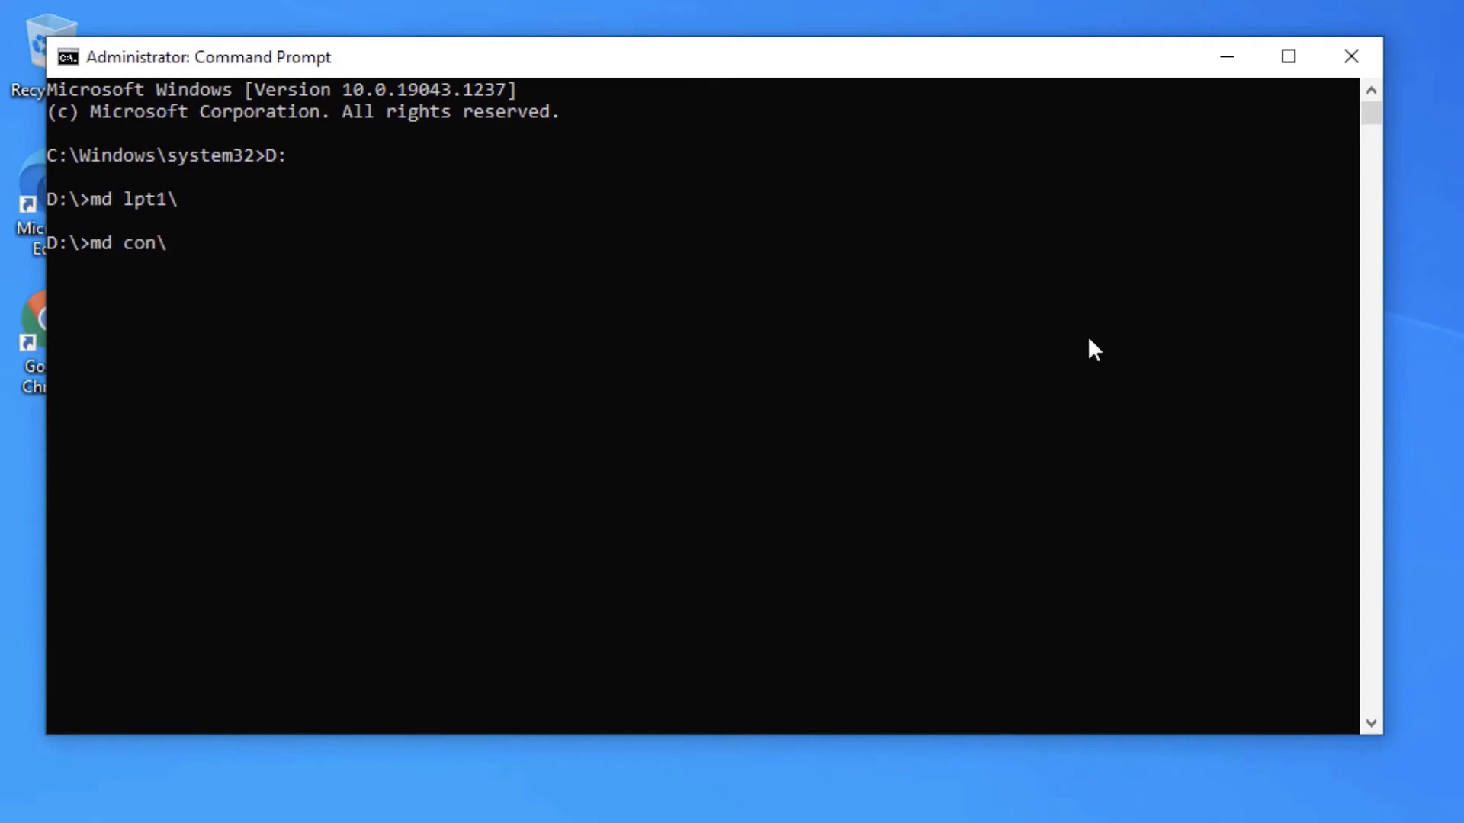
key("Return")
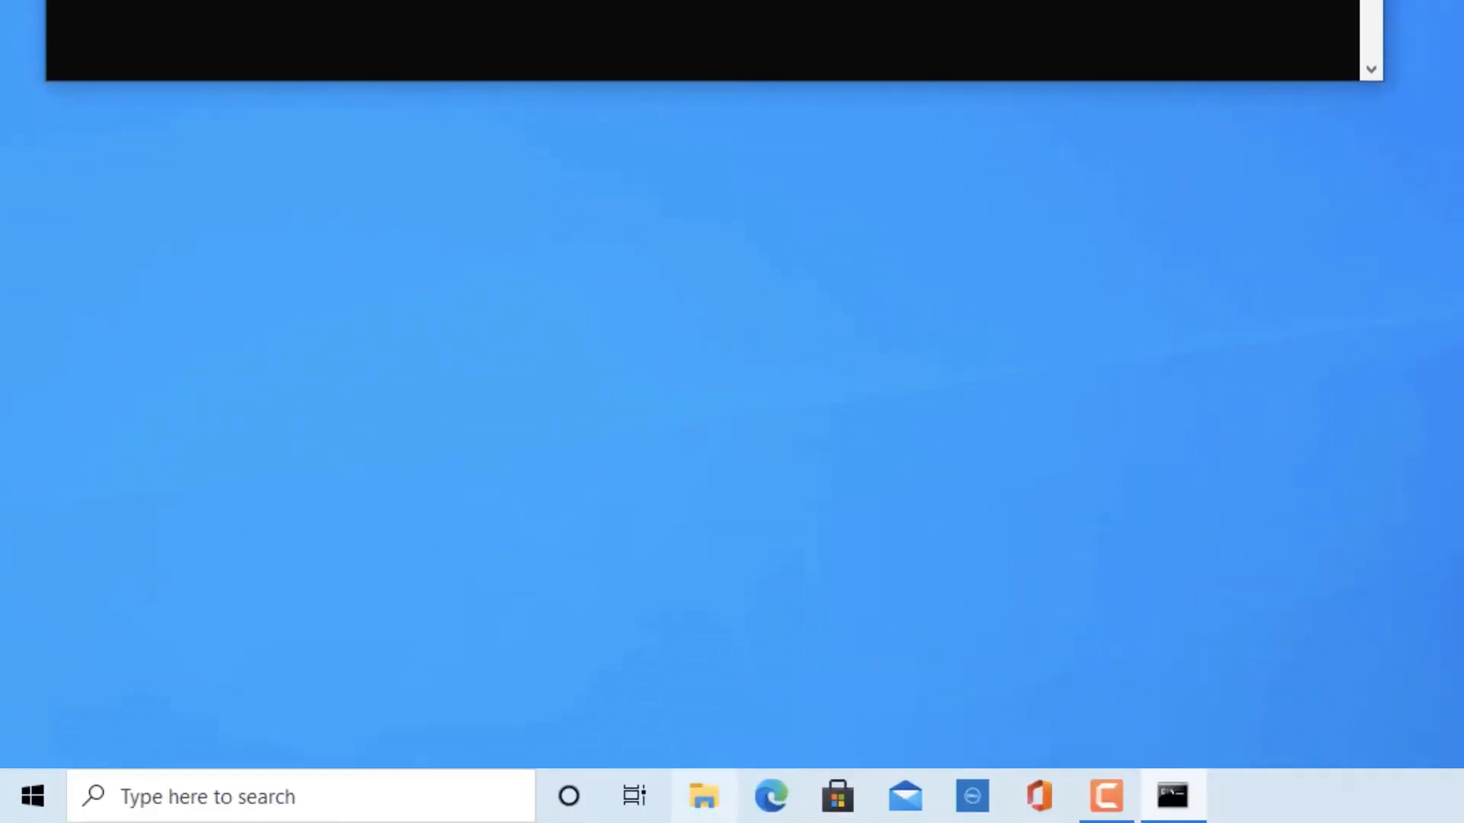
left_click(705, 802)
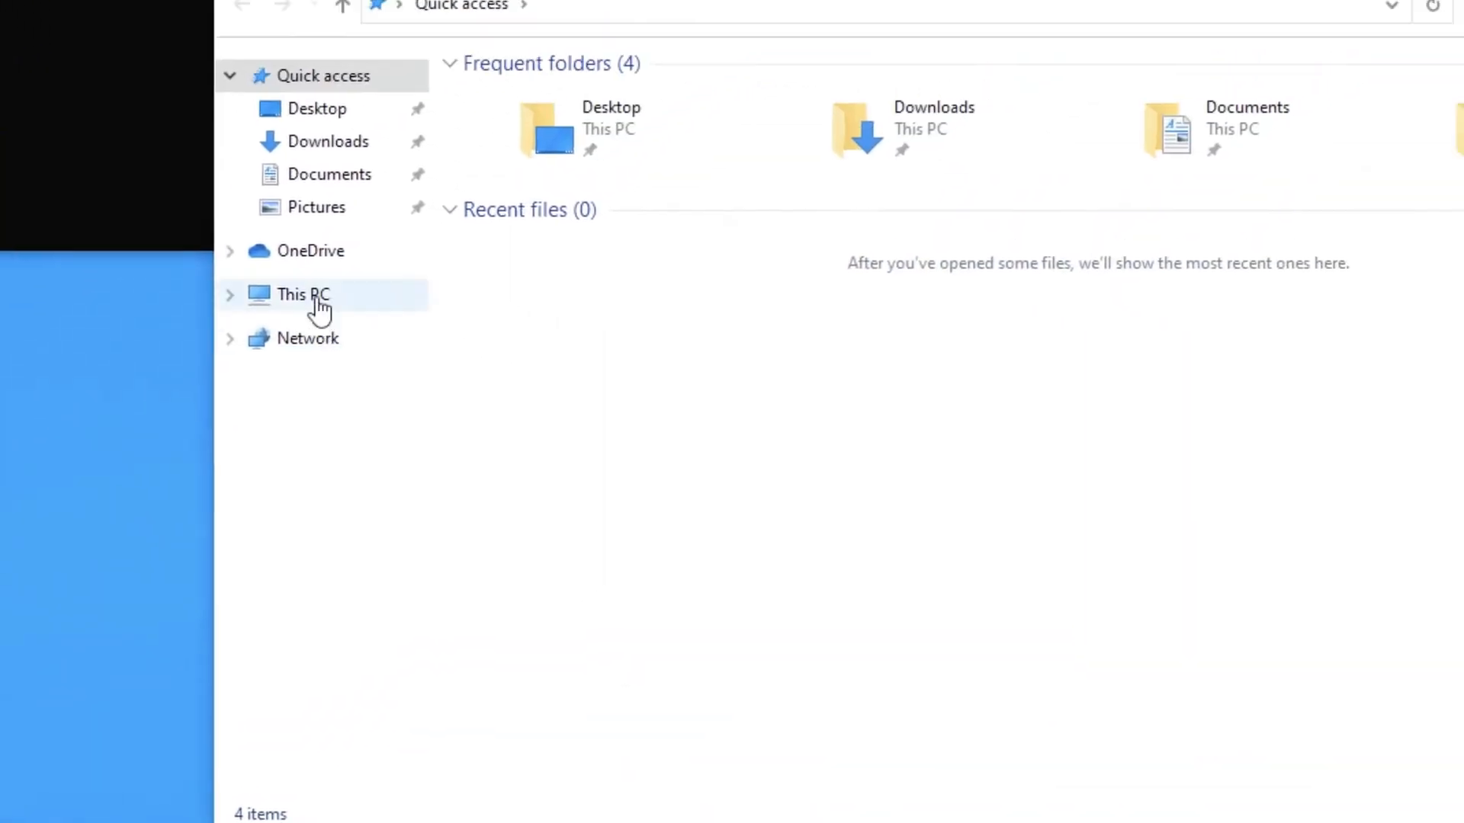
left_click(319, 301)
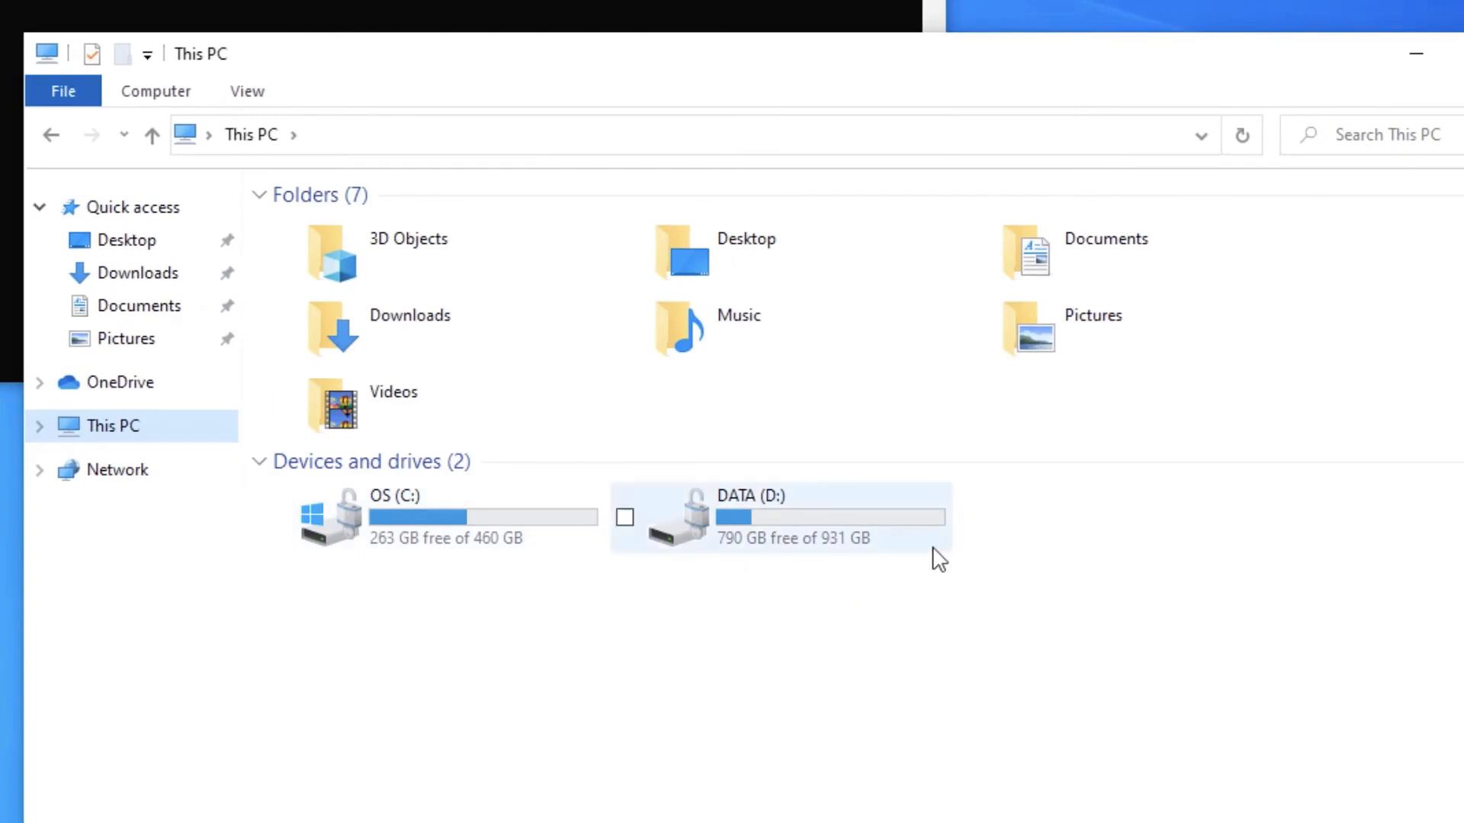
double_click(1124, 419)
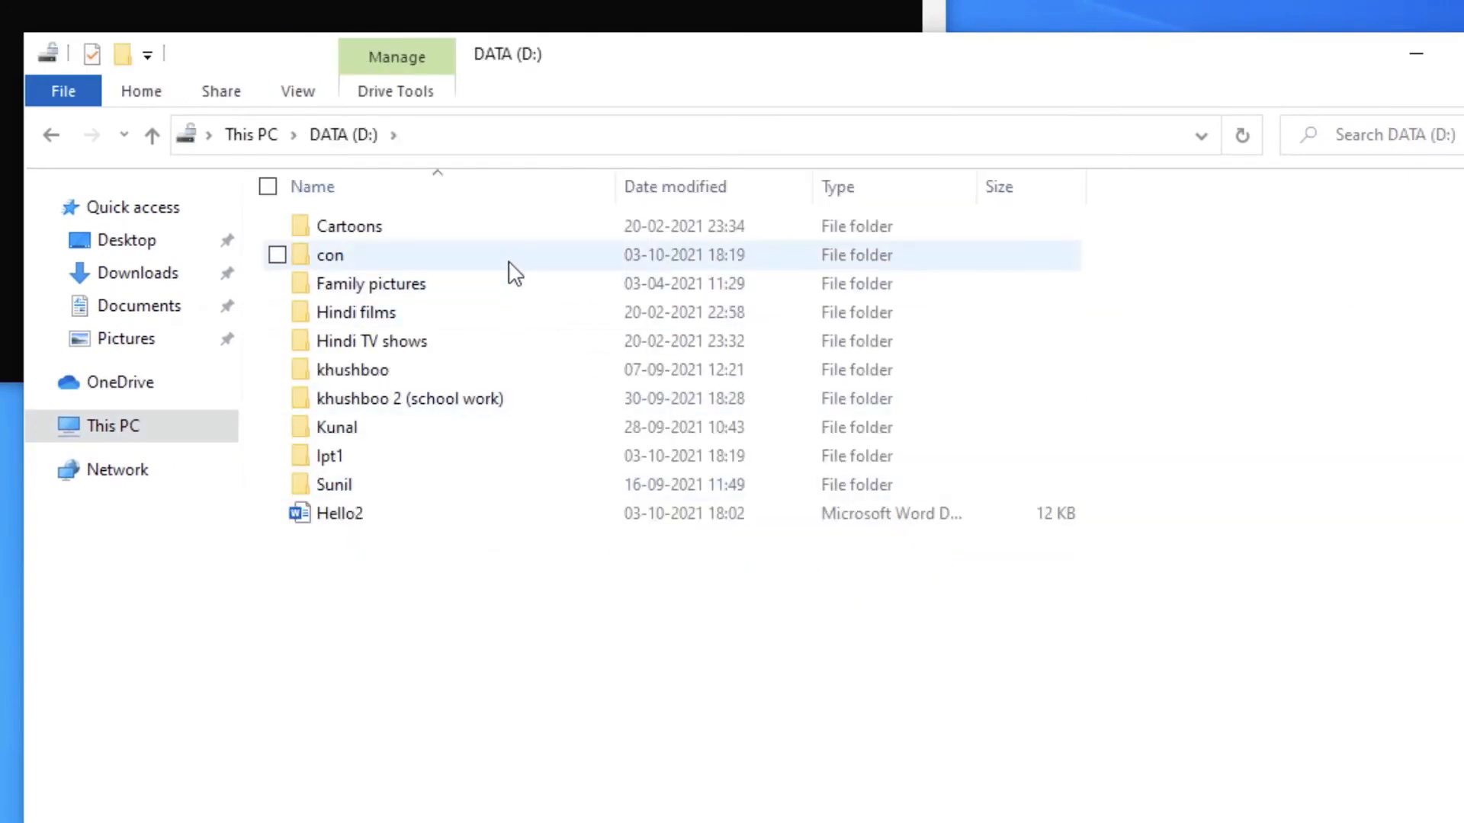
double_click(509, 263)
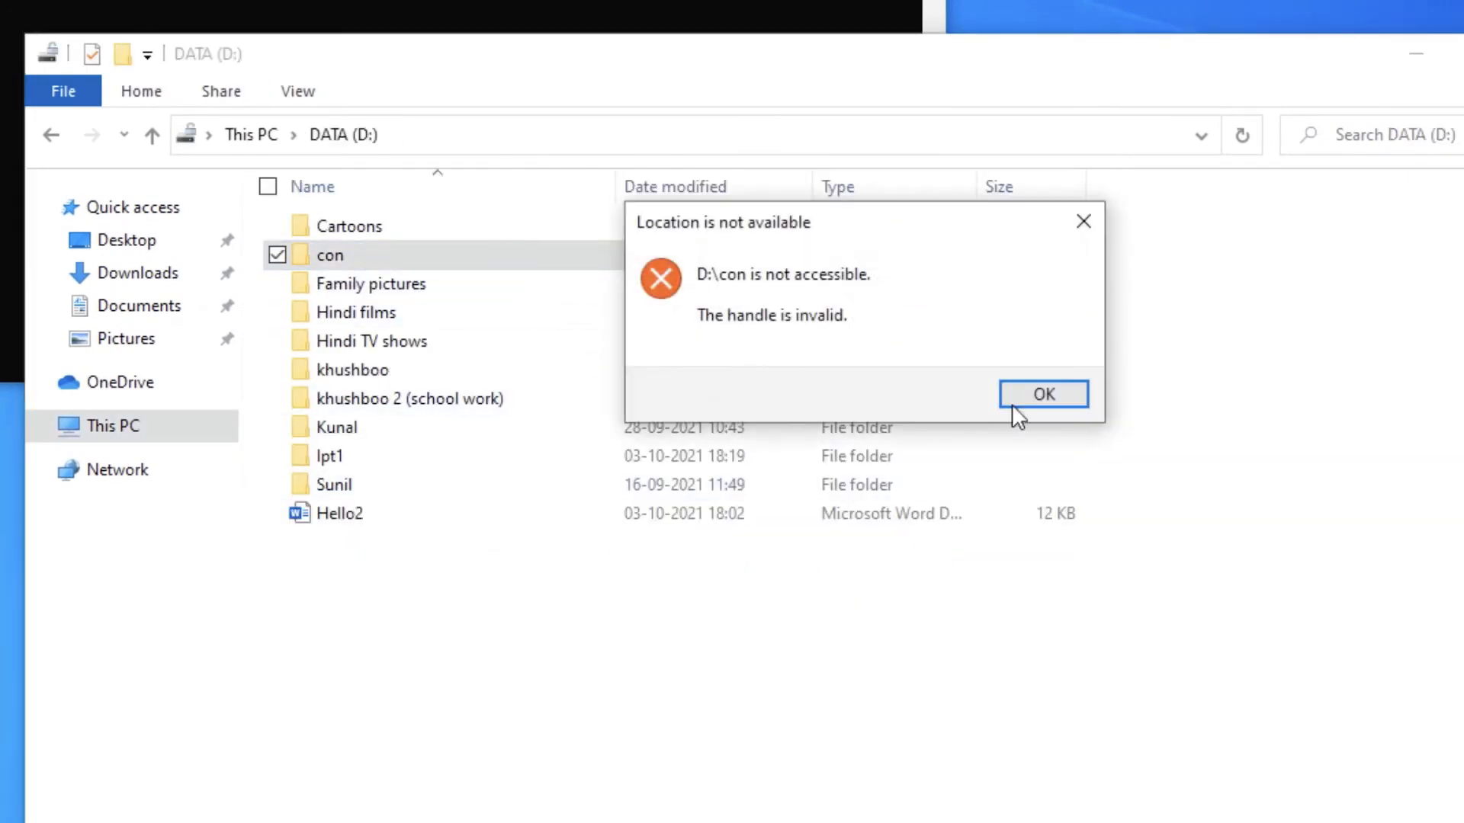
left_click(1064, 401)
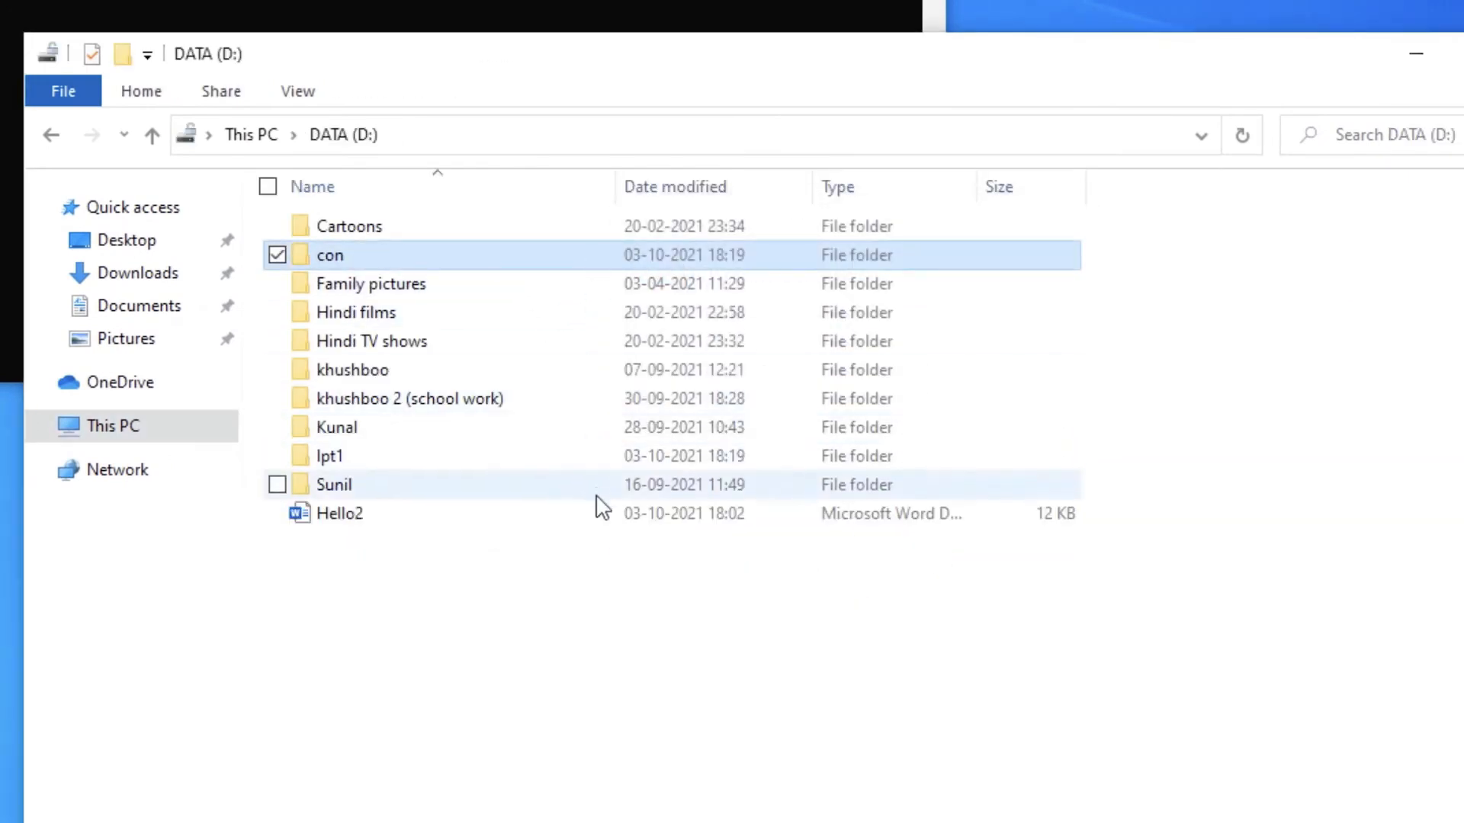
- Move the Hello2 Word document into the con folder and return to the Command Prompt
left_click(608, 550)
left_click(591, 520)
left_click_drag(592, 524, 578, 260)
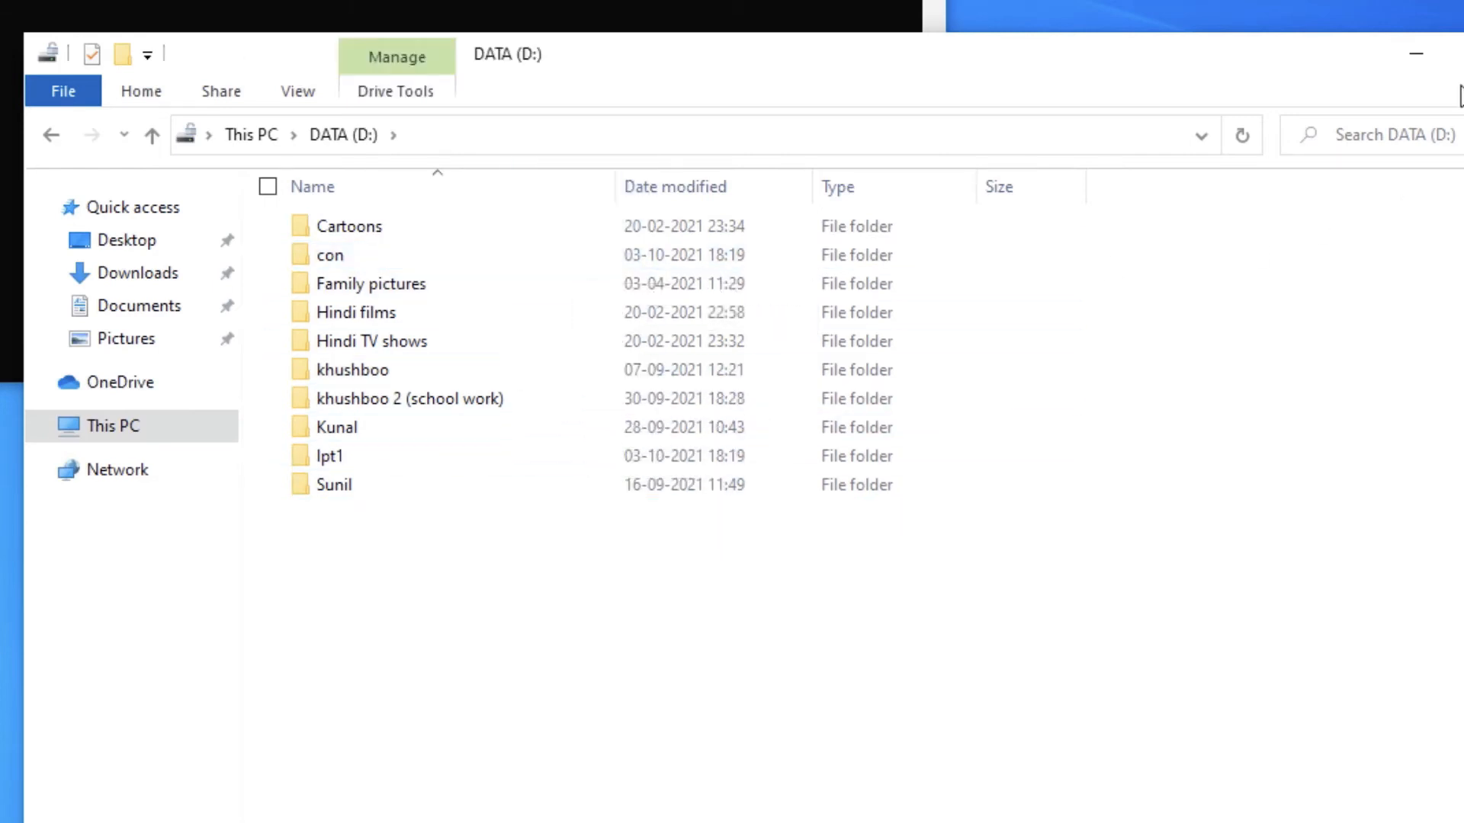
left_click(1415, 53)
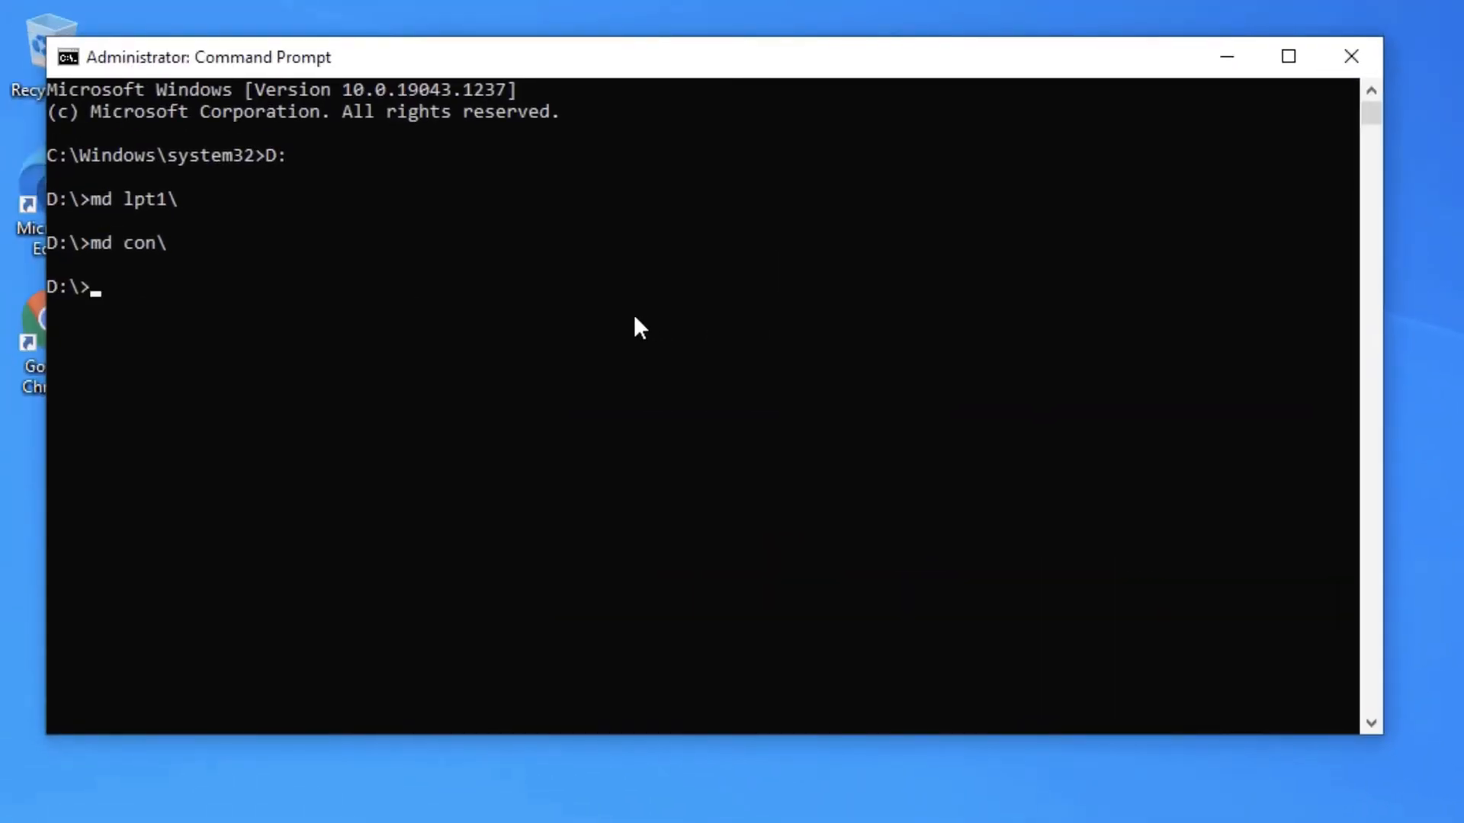
- Run move d:\con\Hello2.docx d:\ to take the document out of the con folder, and switch to File Explorer
type("move d:\\con\\Hello2.docx d:\\")
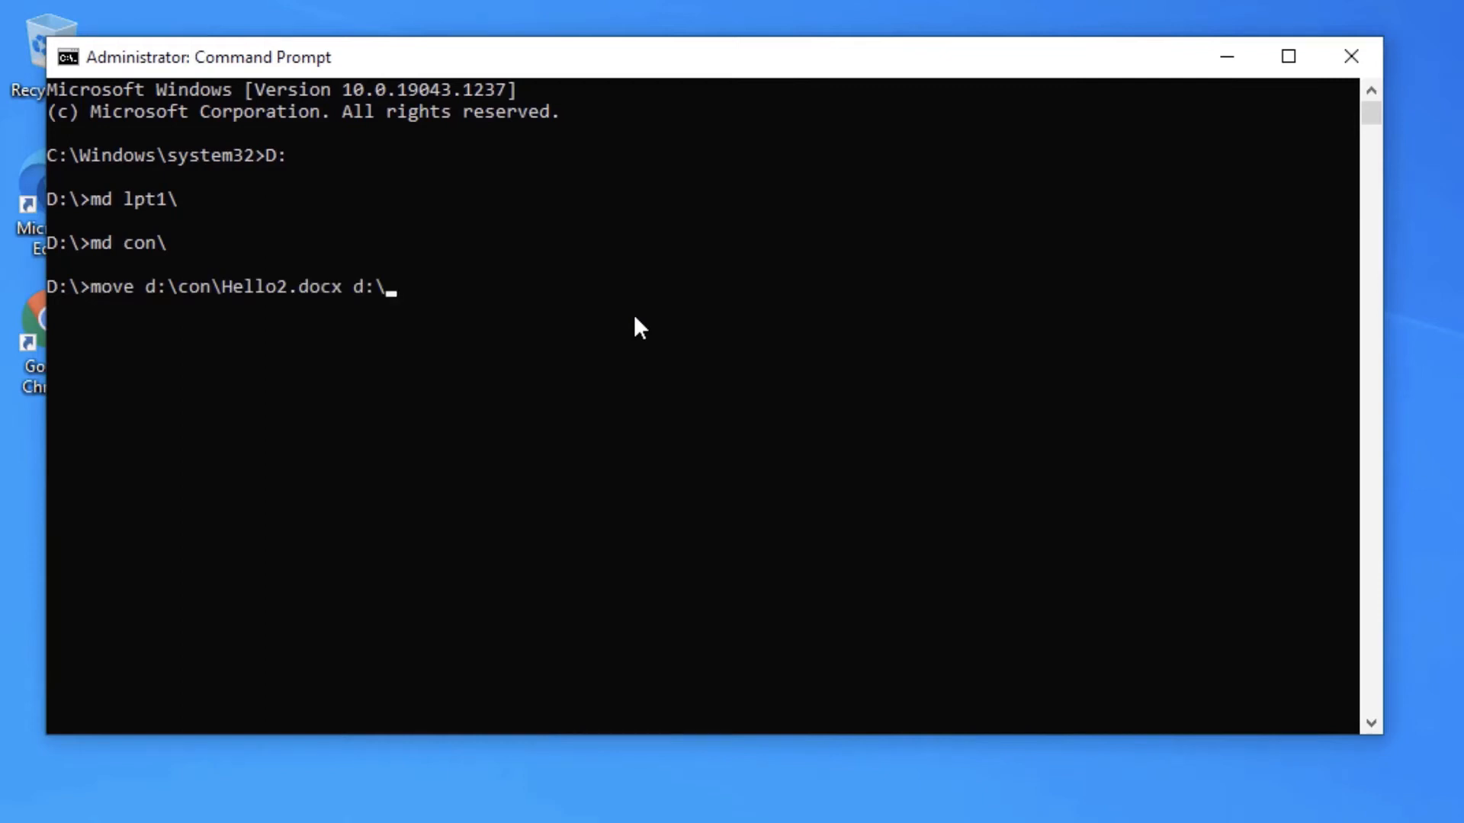
key("Return")
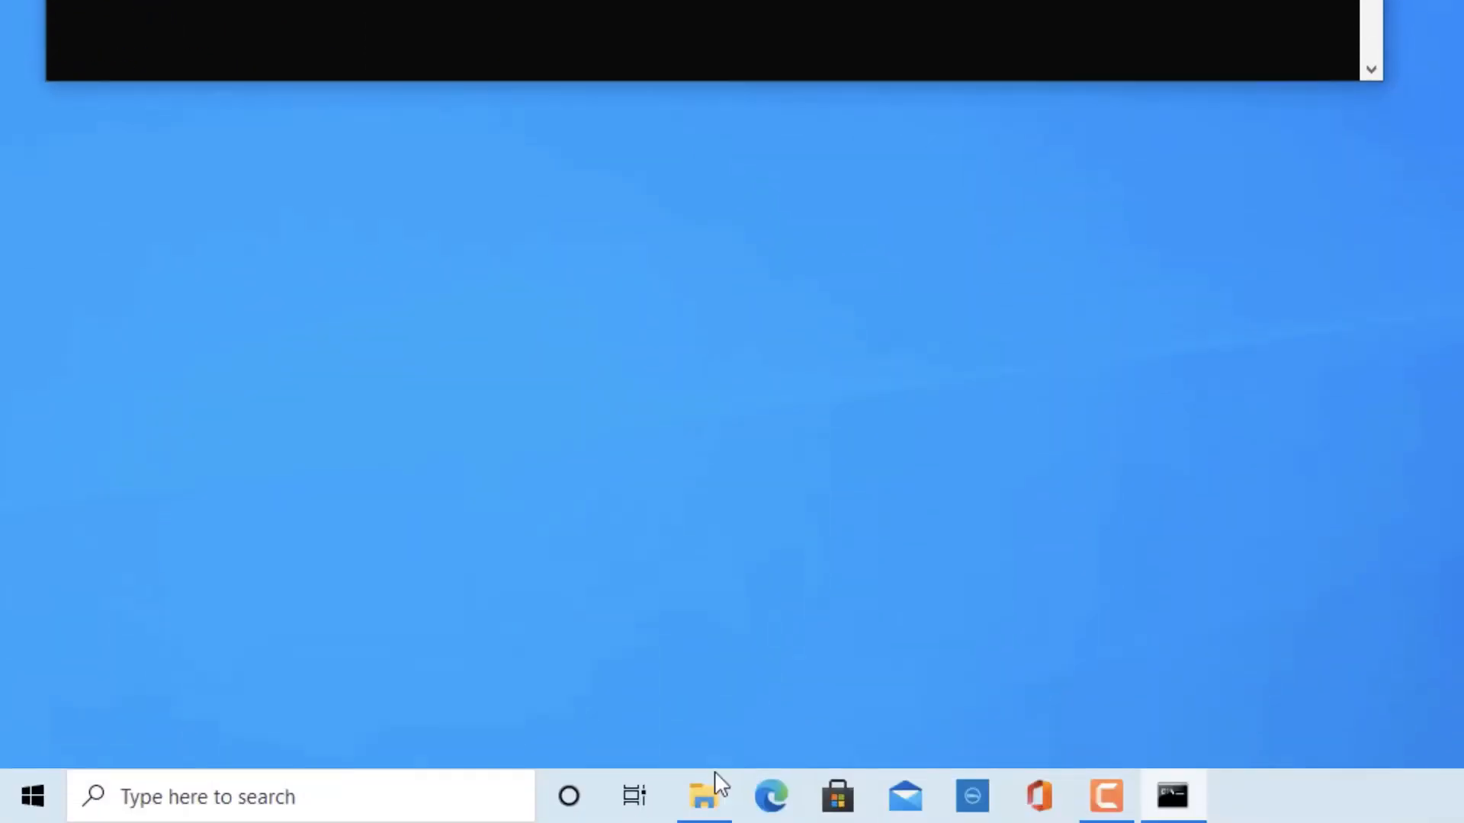
left_click(702, 794)
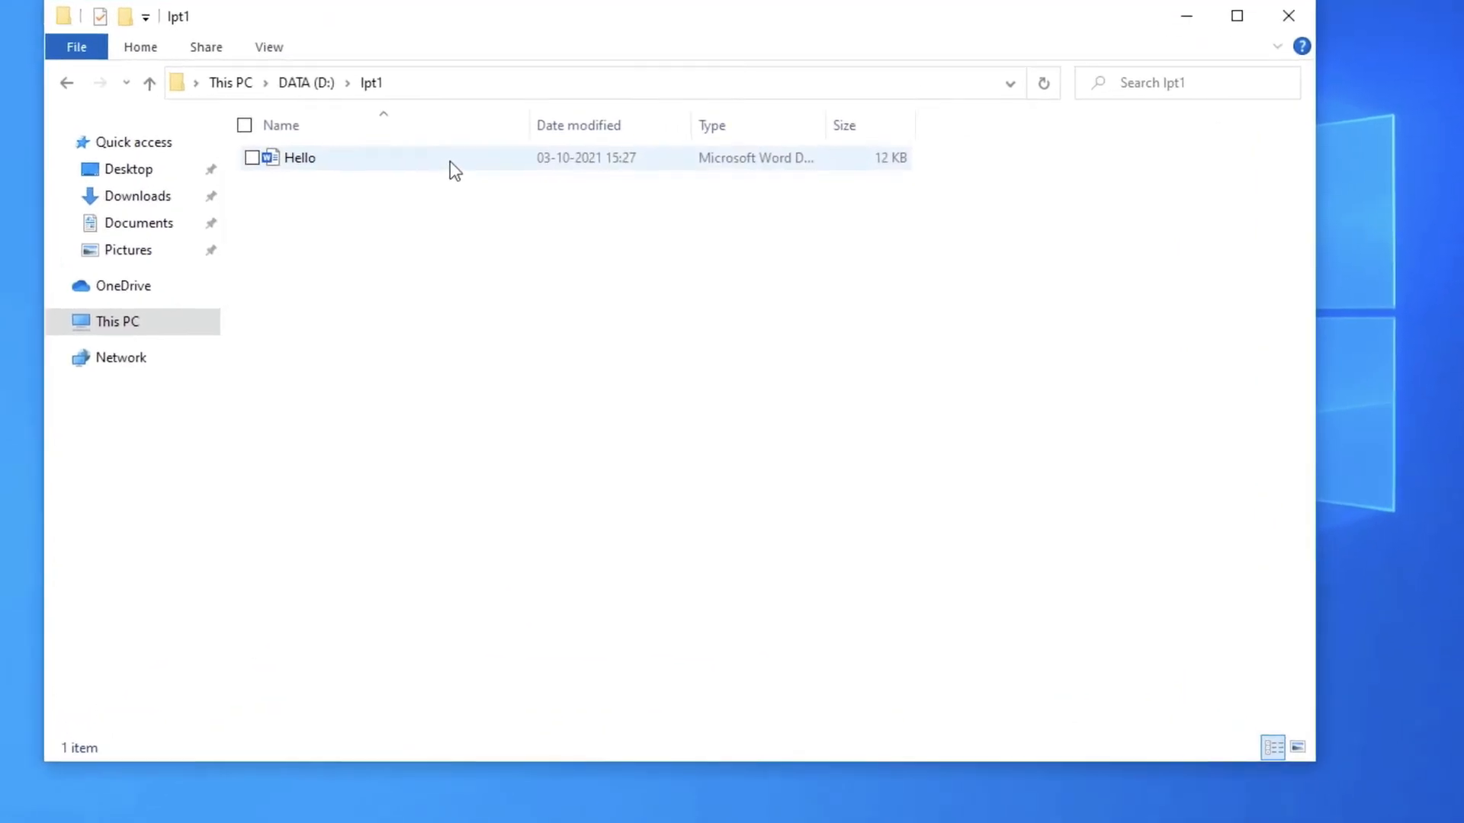
- Add the Everyone group to the security permissions of the Hello document in the lpt1 folder
left_click(449, 162)
right_click(450, 161)
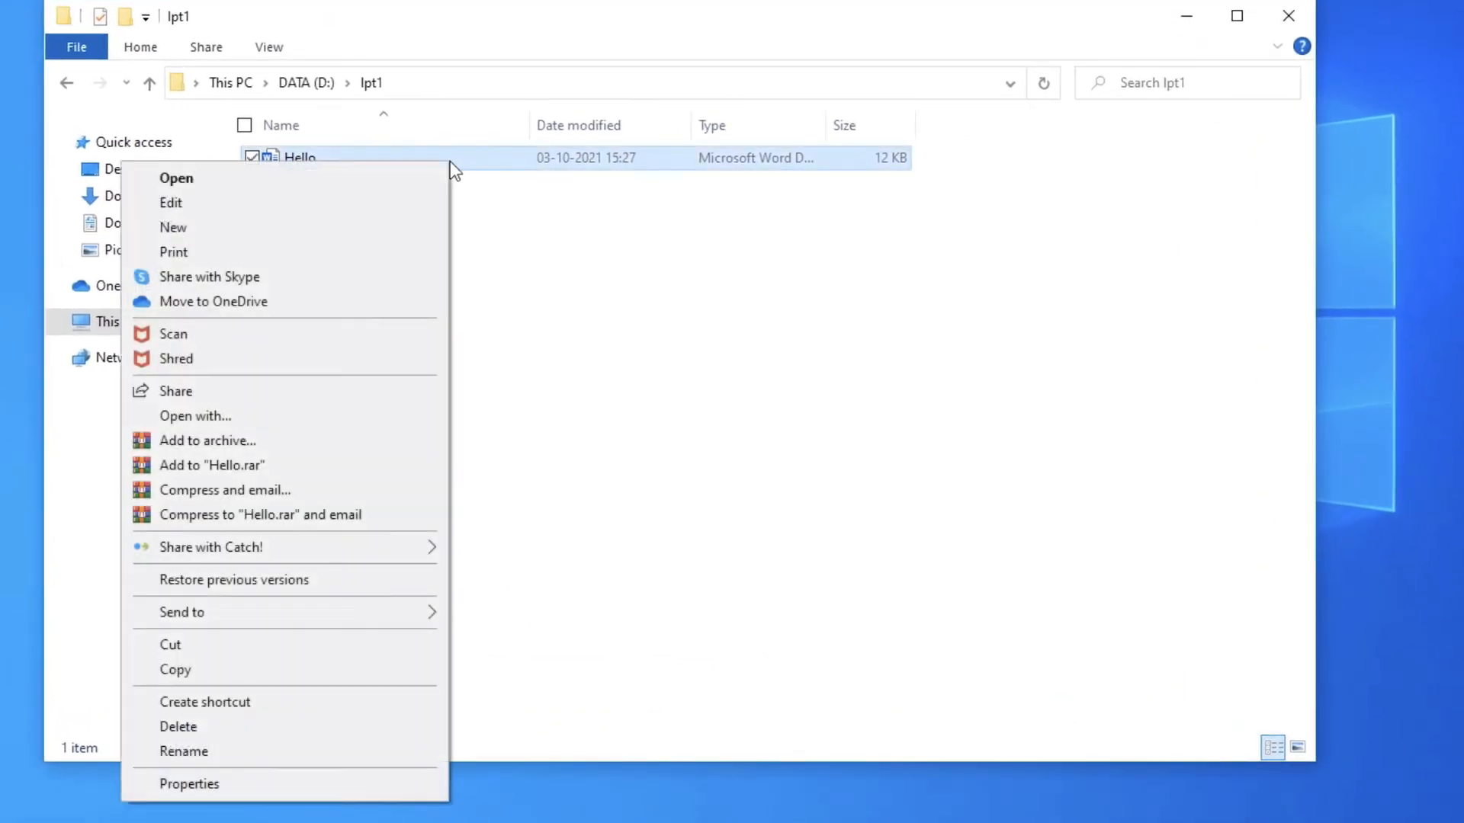
left_click(239, 785)
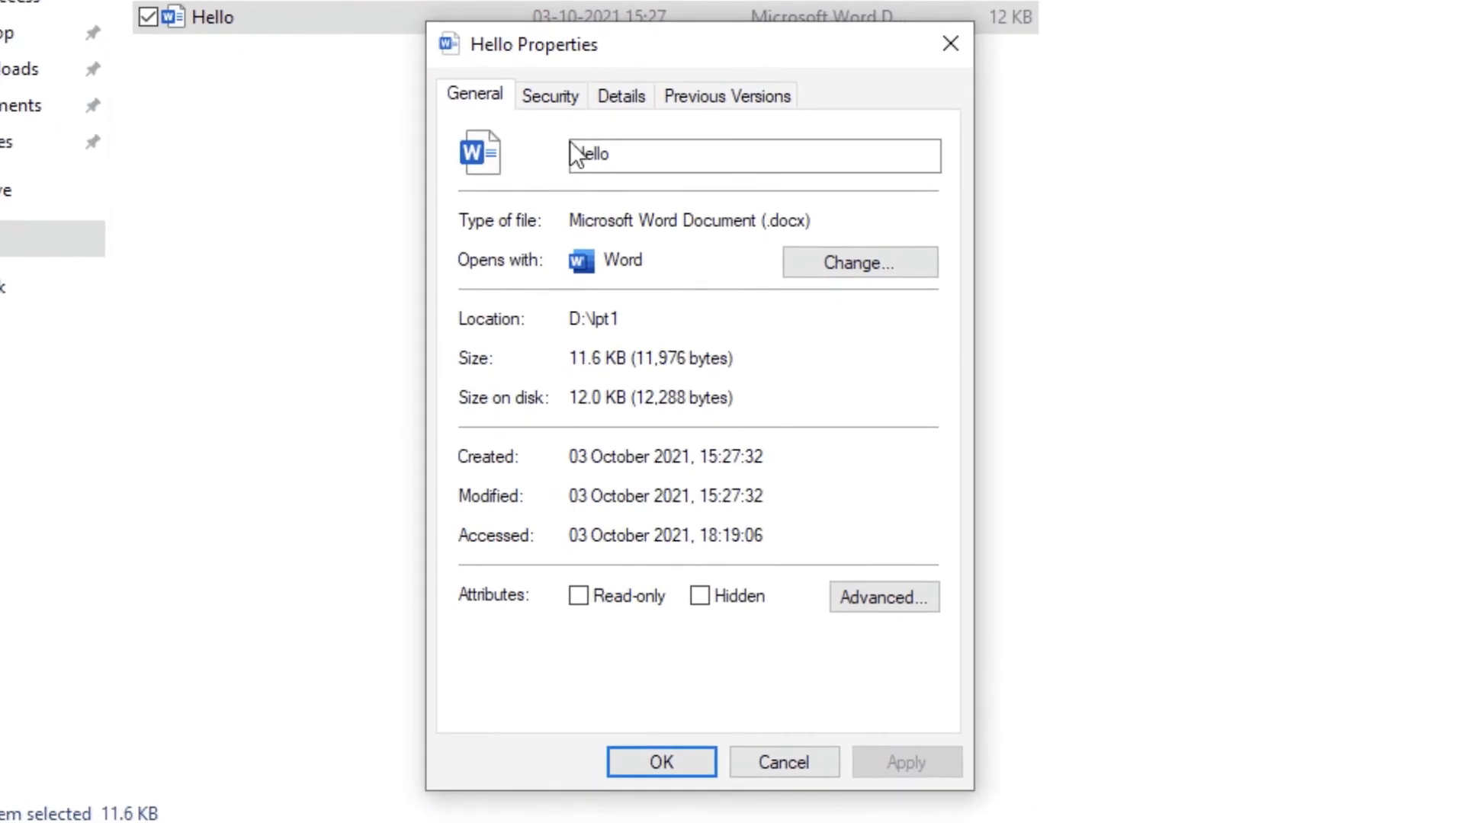
left_click(550, 96)
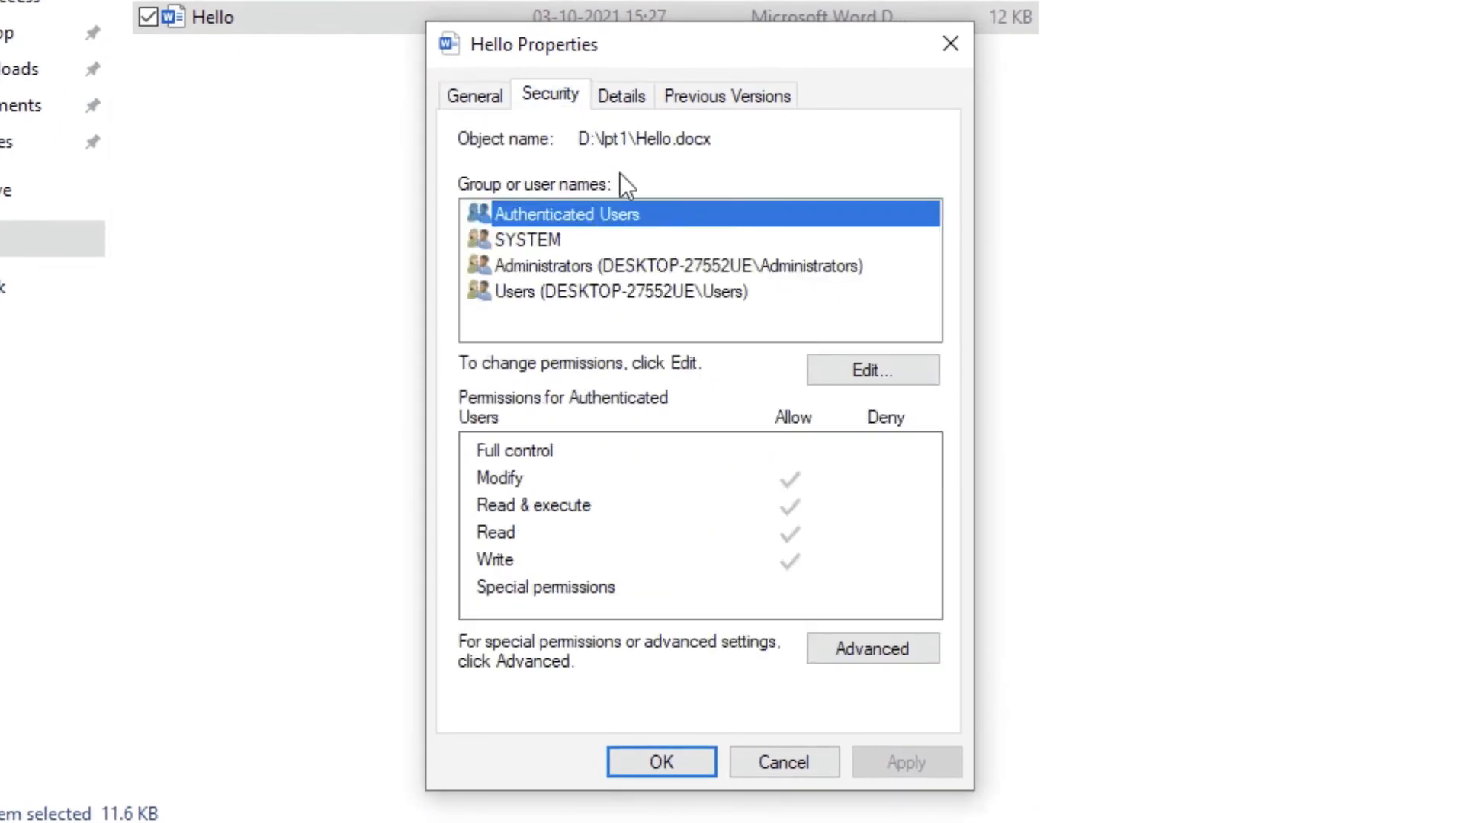
left_click(907, 383)
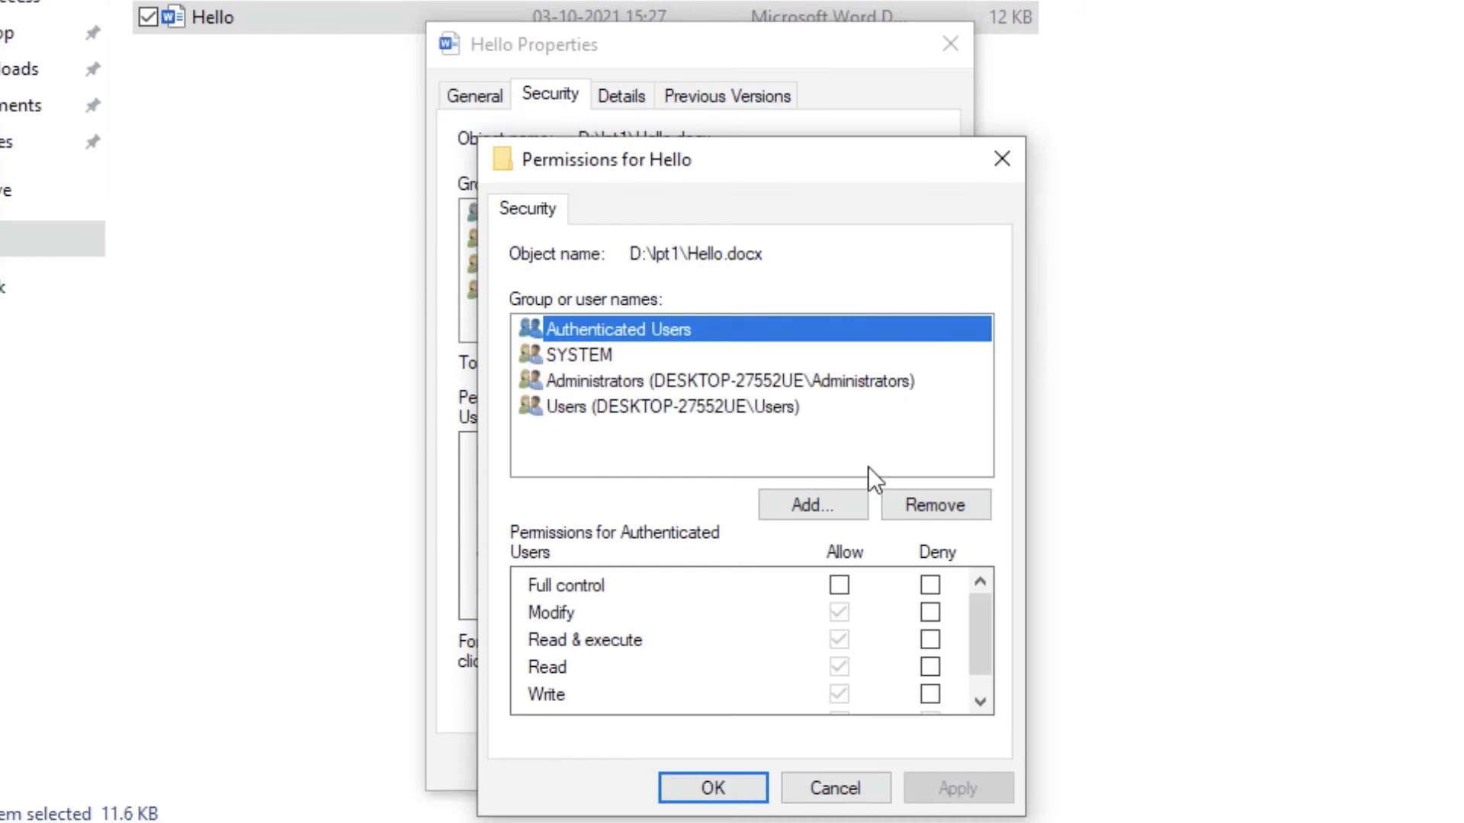
left_click(844, 514)
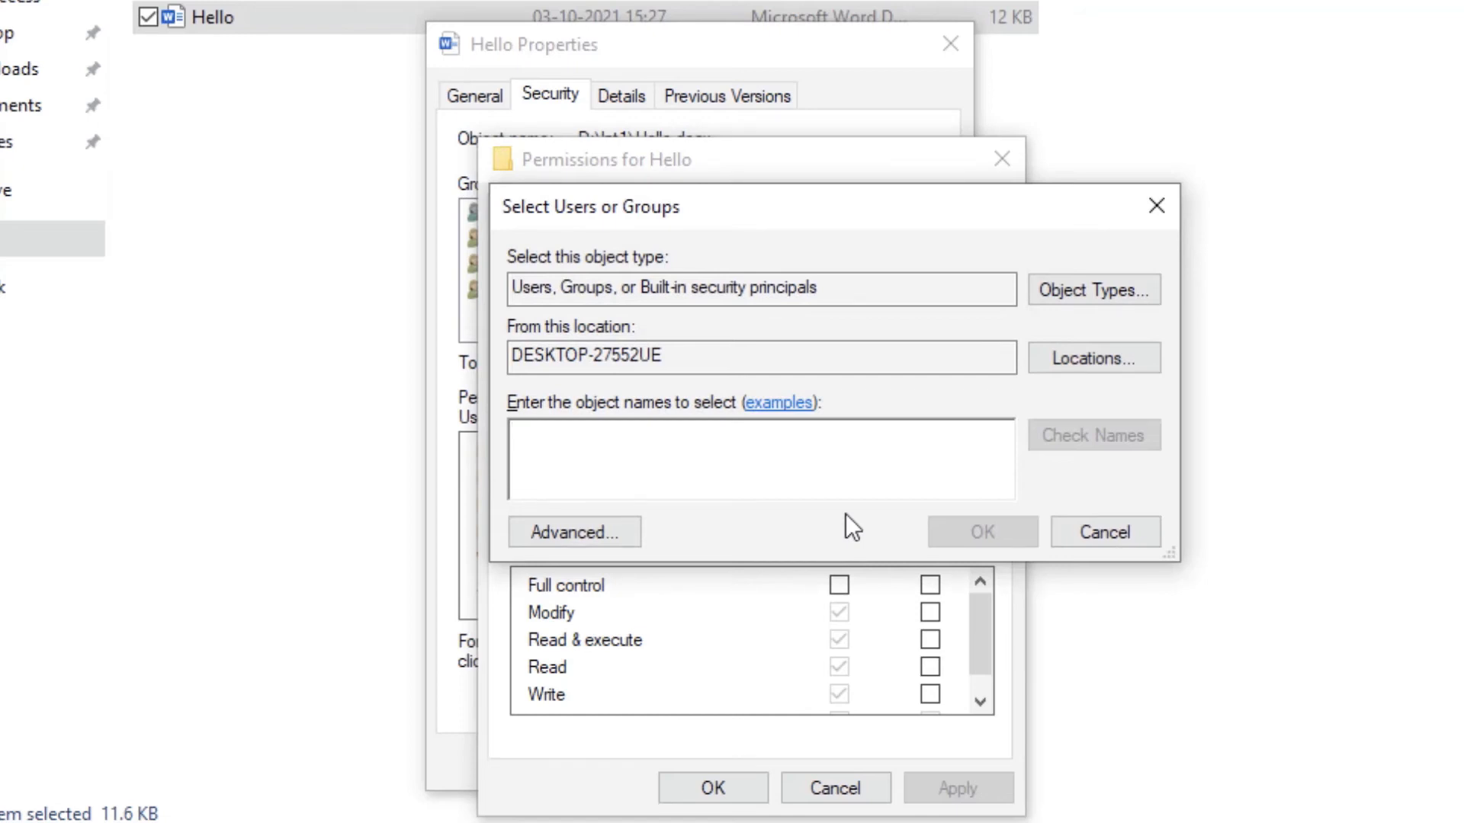
type("Everyone")
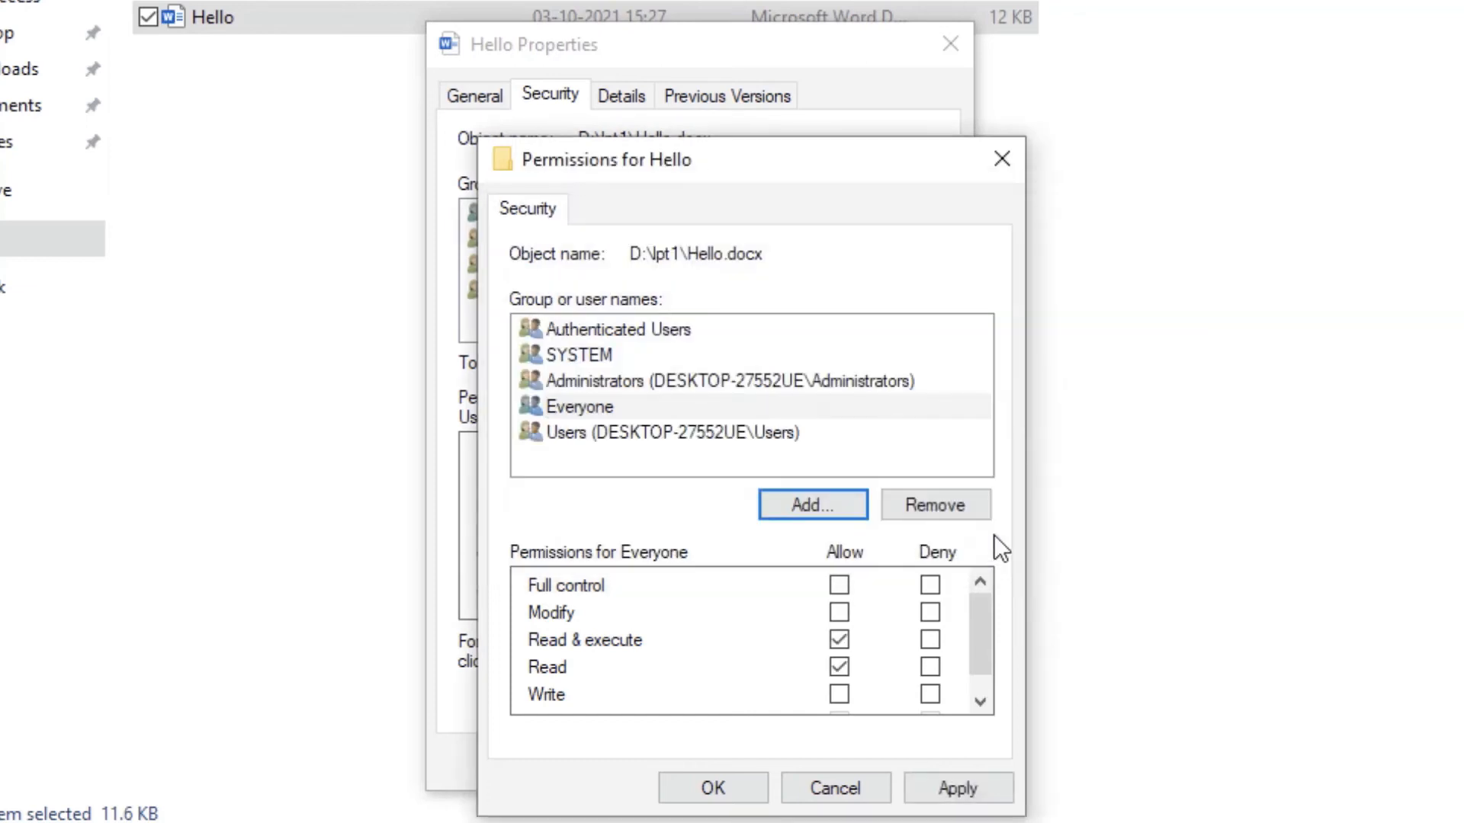
- Deny the Everyone group Full control of the Hello document and accept the permission change and file properties
left_click(643, 407)
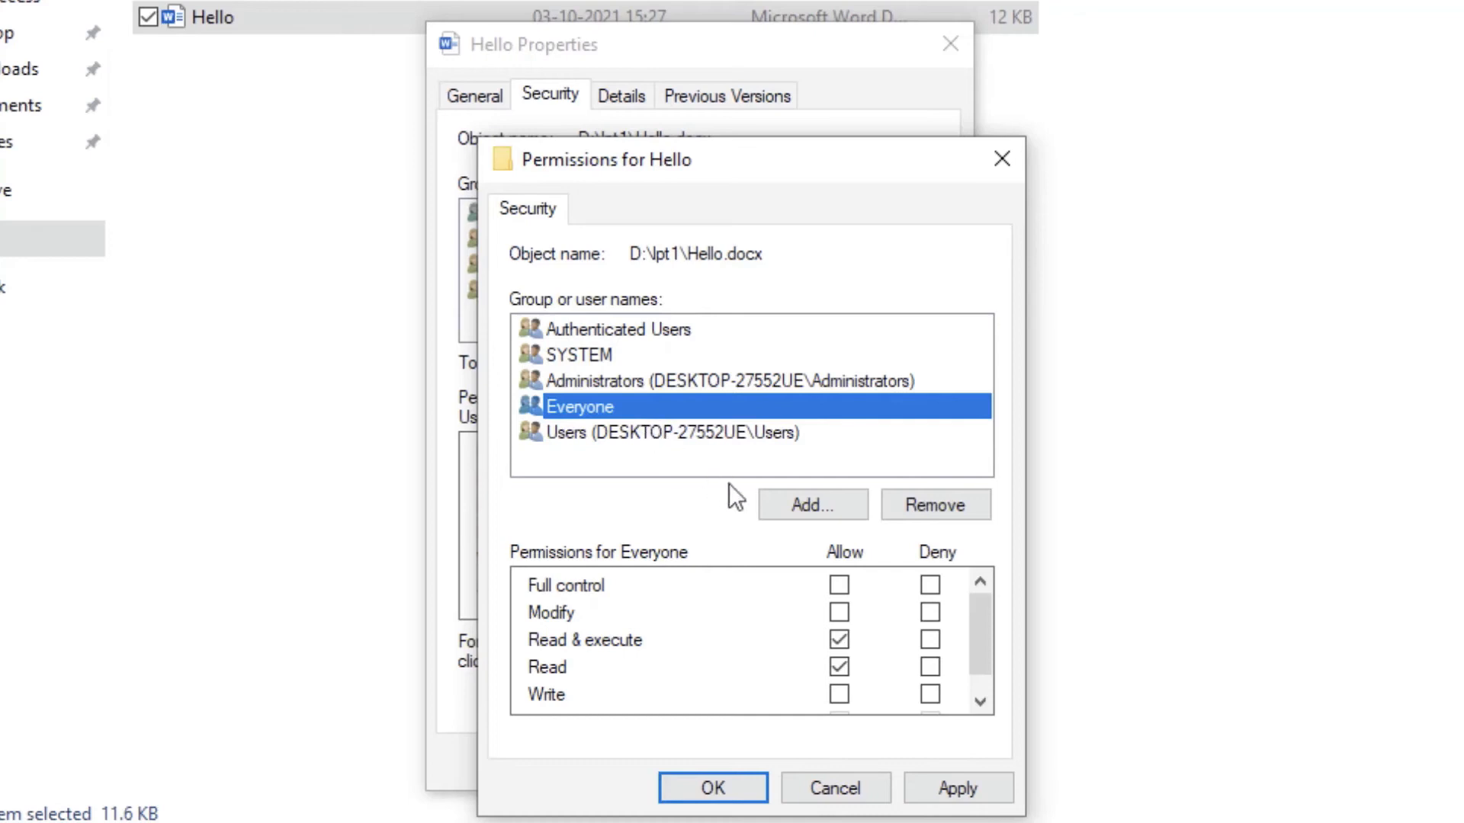
left_click(930, 586)
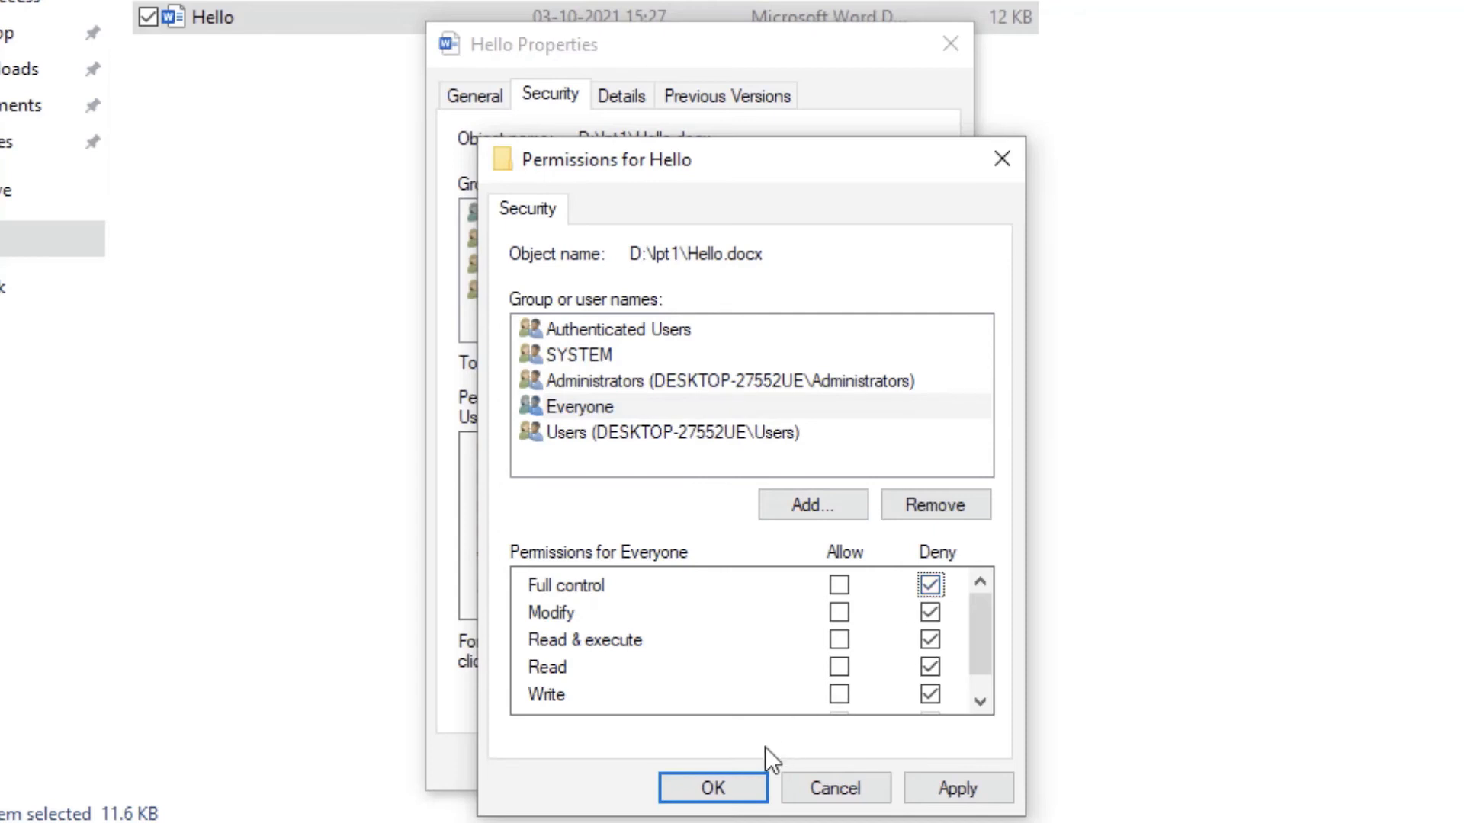
left_click(712, 788)
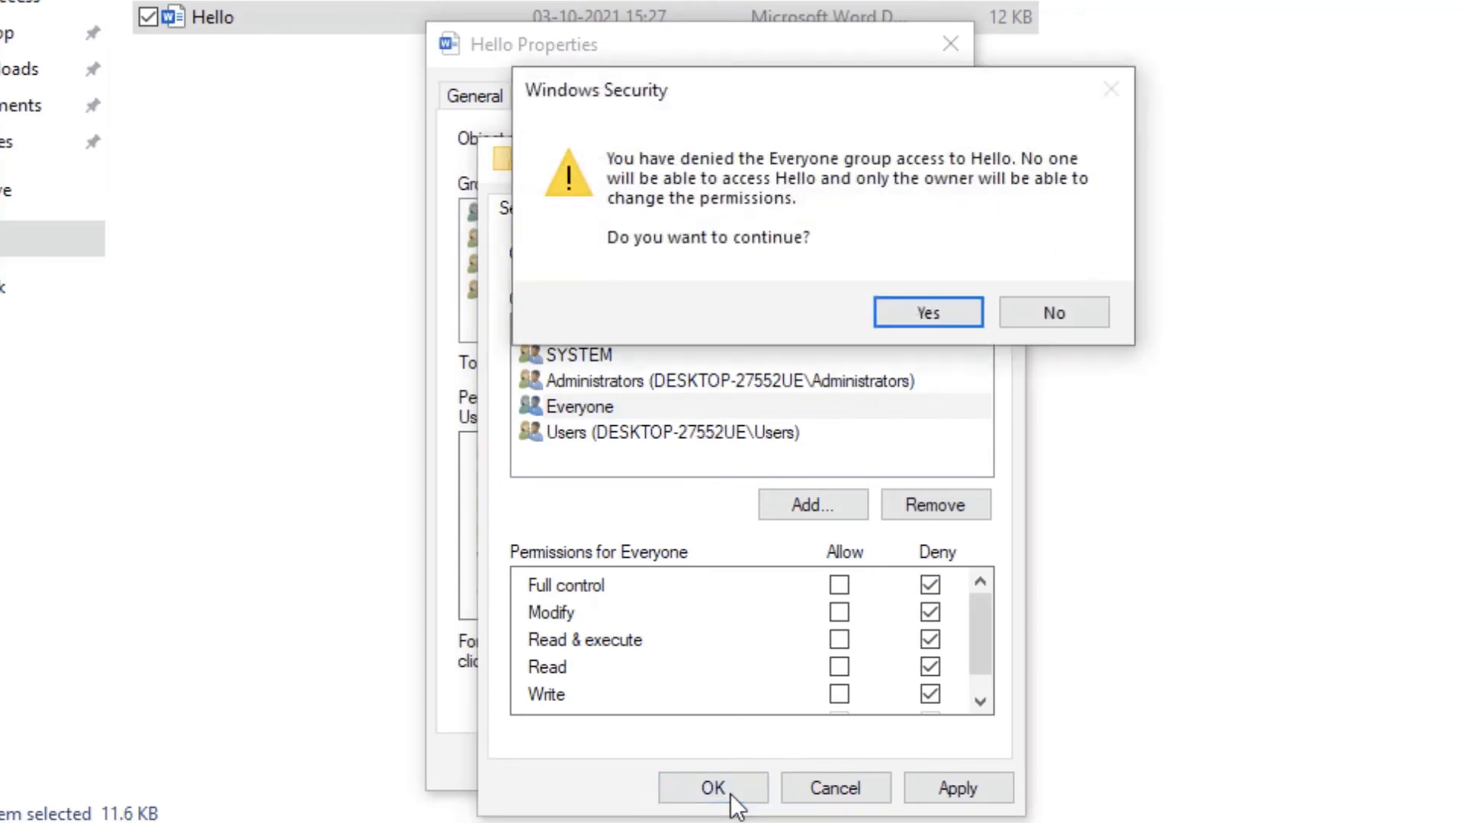
left_click(953, 322)
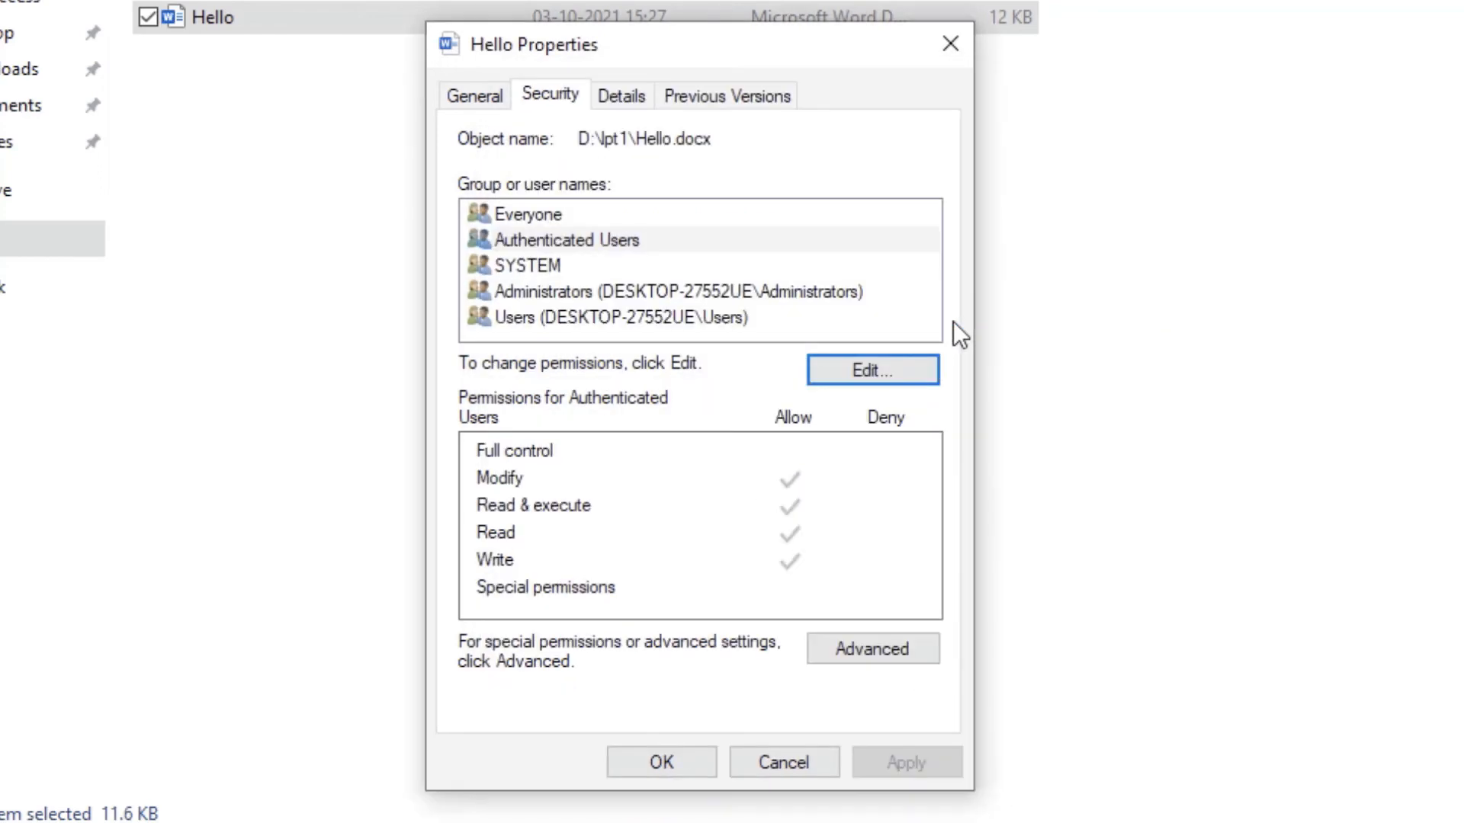
left_click(681, 765)
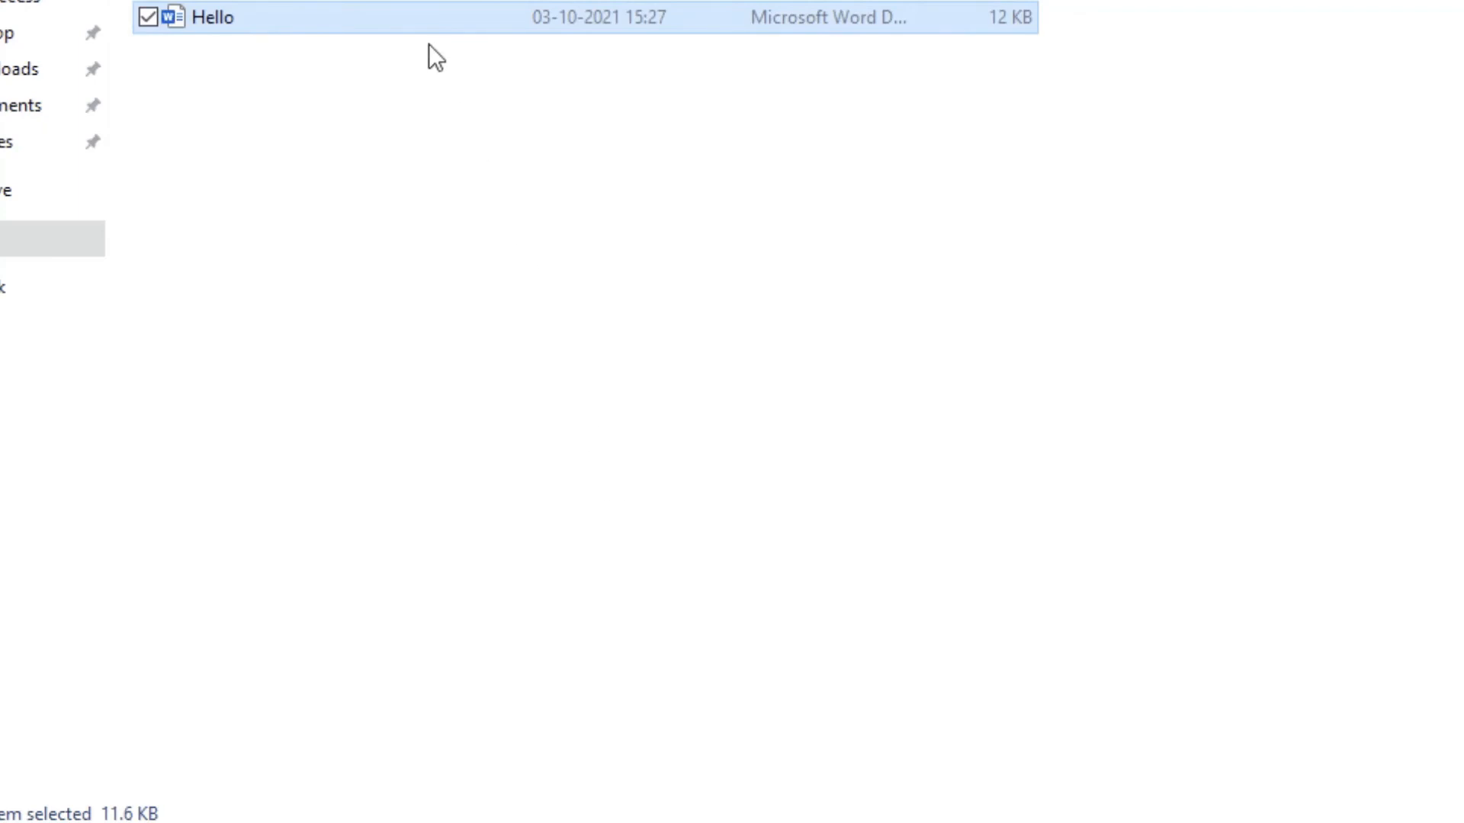
- Try to open the Hello document in the lpt1 folder to test the access restriction
double_click(414, 14)
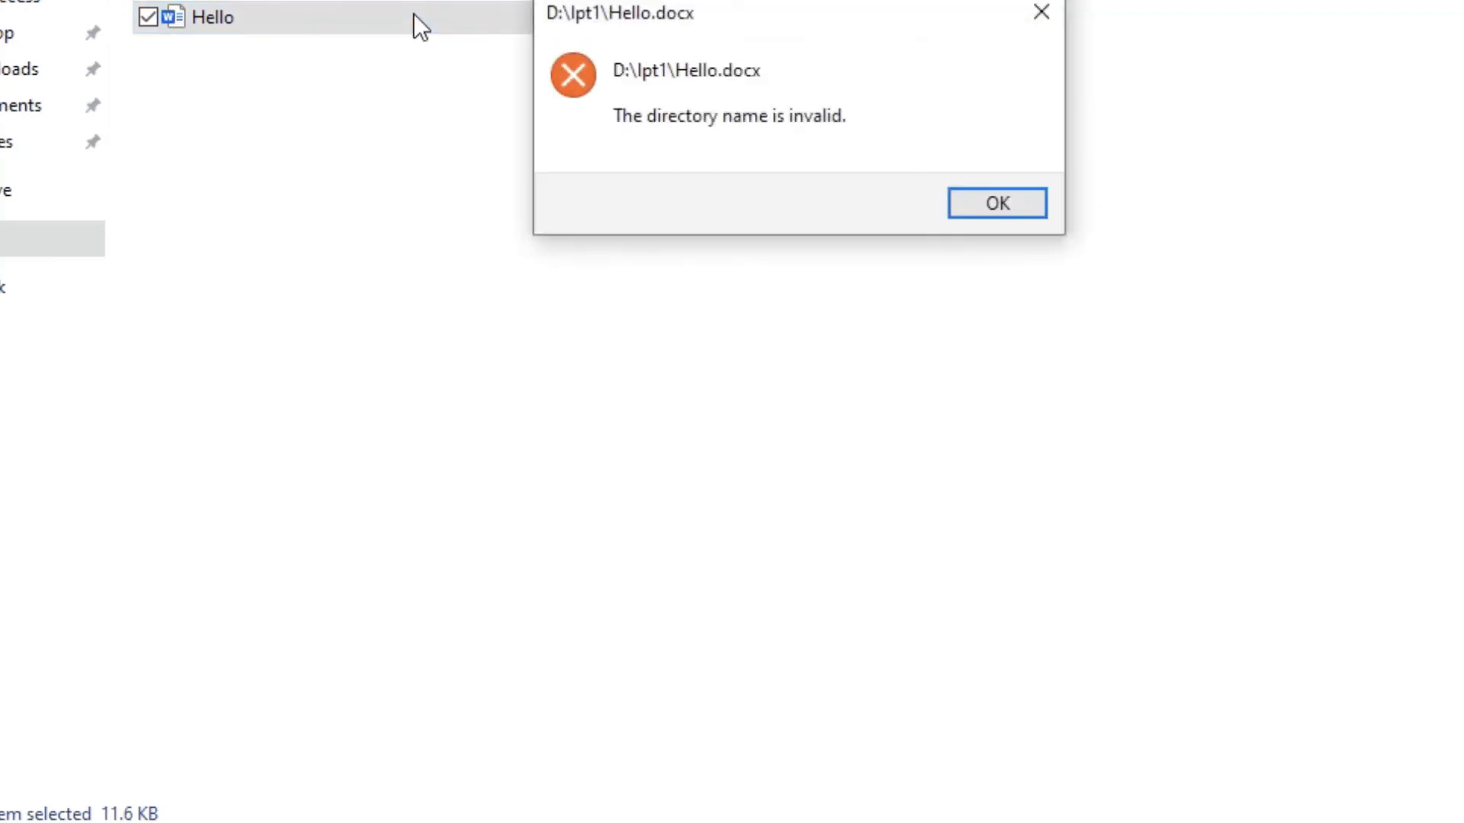
left_click(1021, 208)
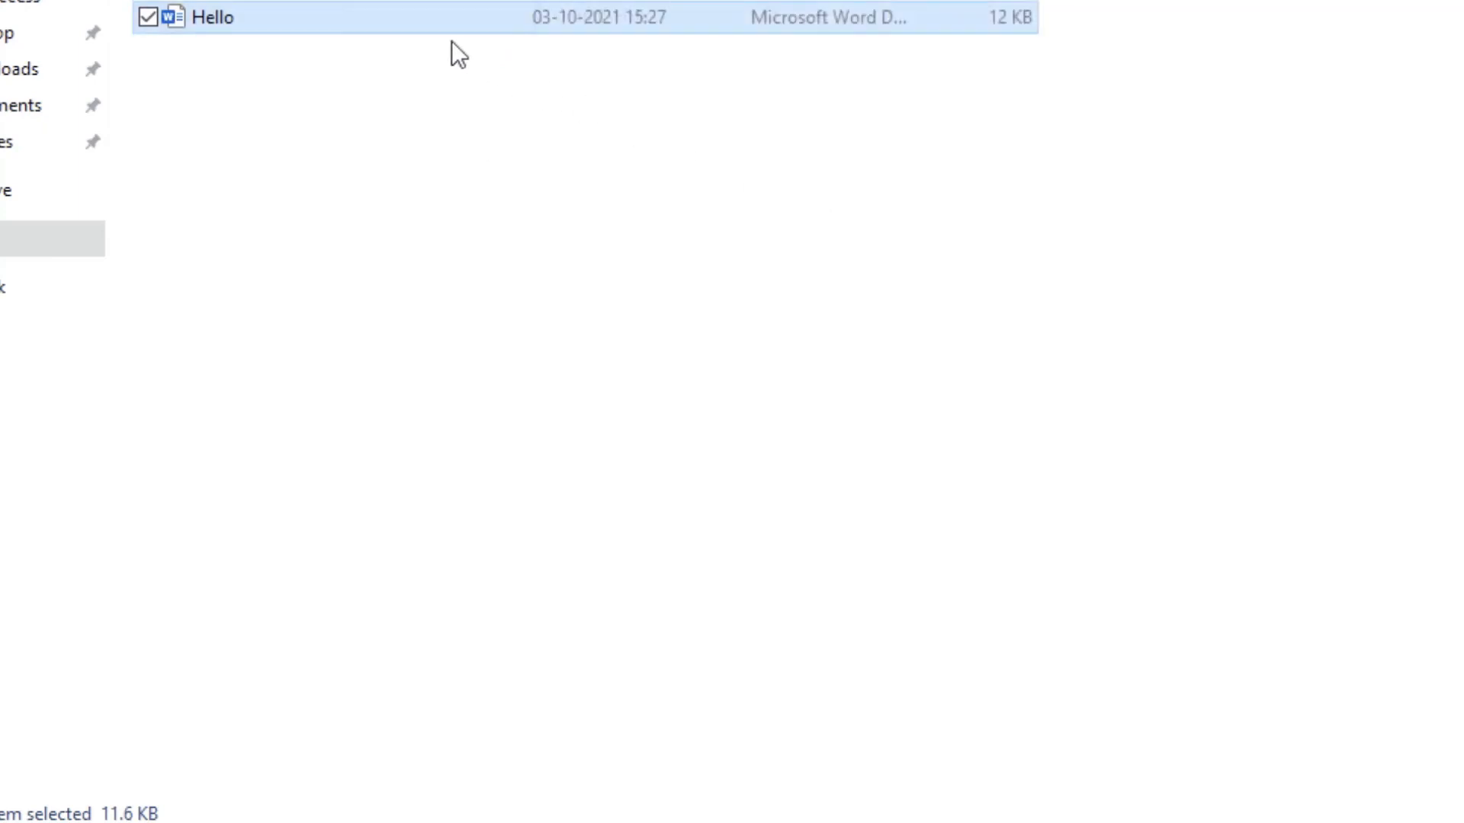
right_click(396, 7)
left_click(53, 768)
left_click(737, 47)
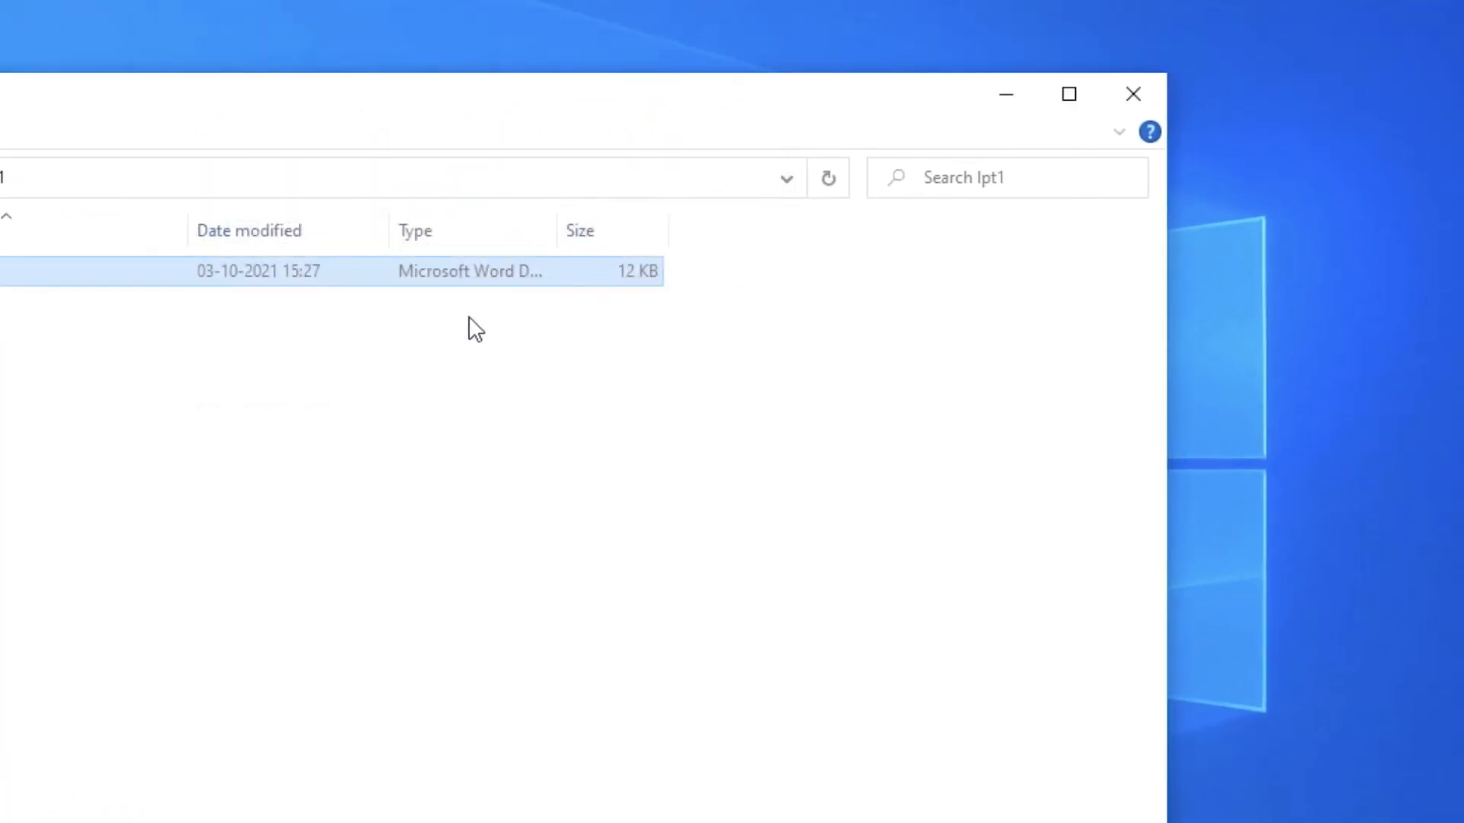
- Allow the Everyone group Full control of the Hello document in its security permissions and accept the file properties
right_click(145, 268)
left_click(0, 822)
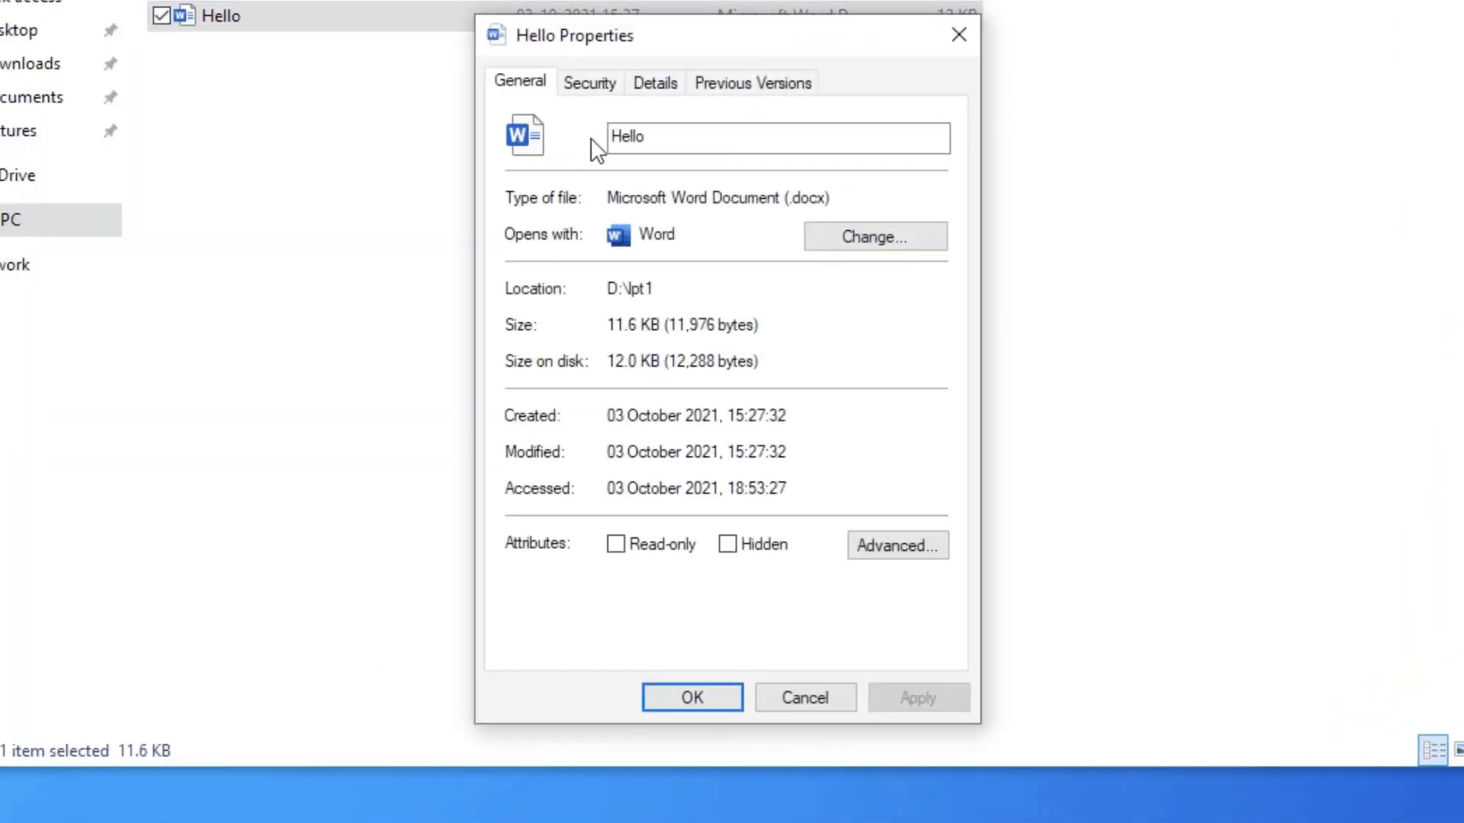
left_click(606, 82)
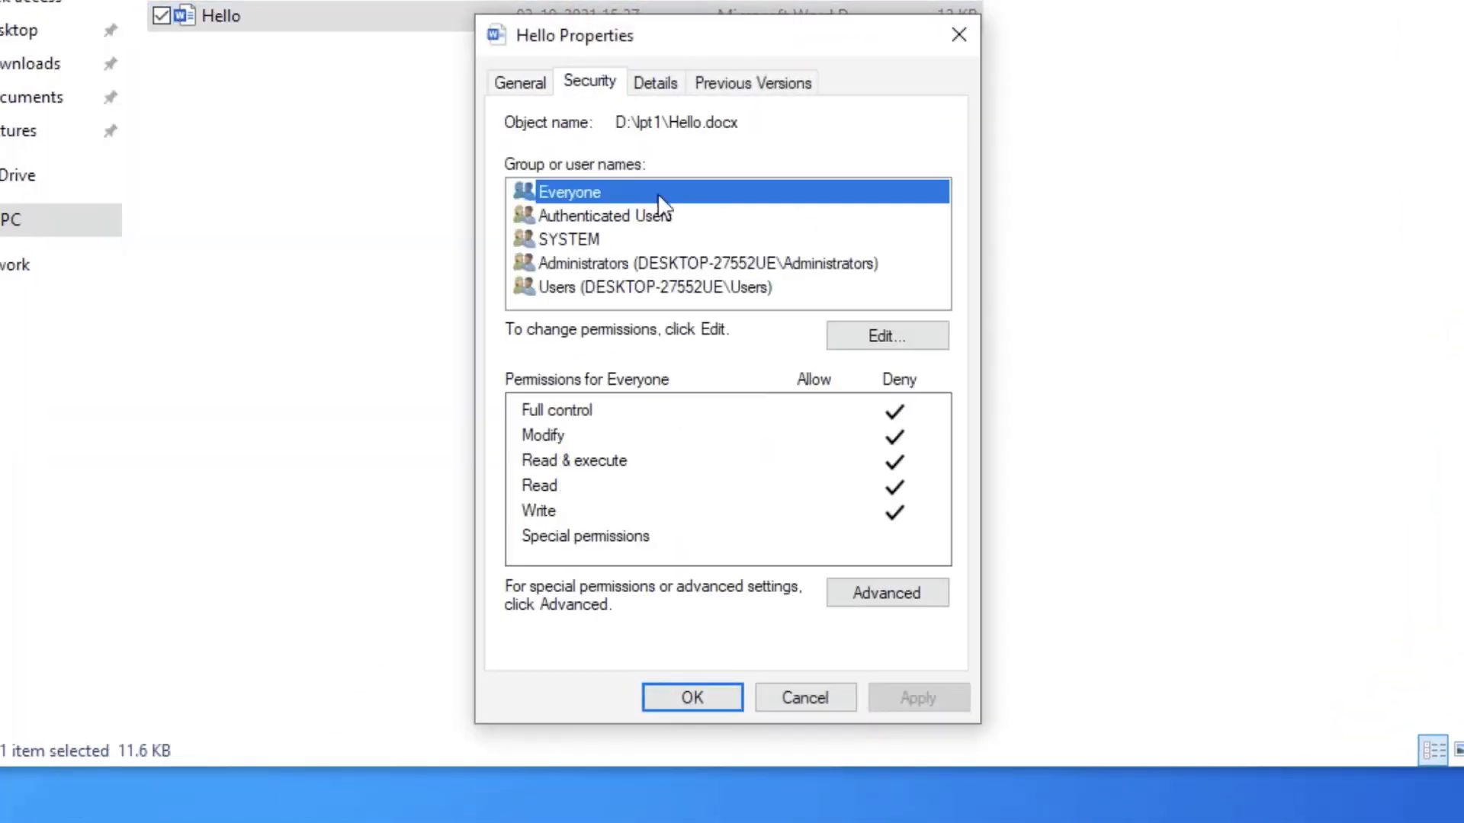
left_click(943, 349)
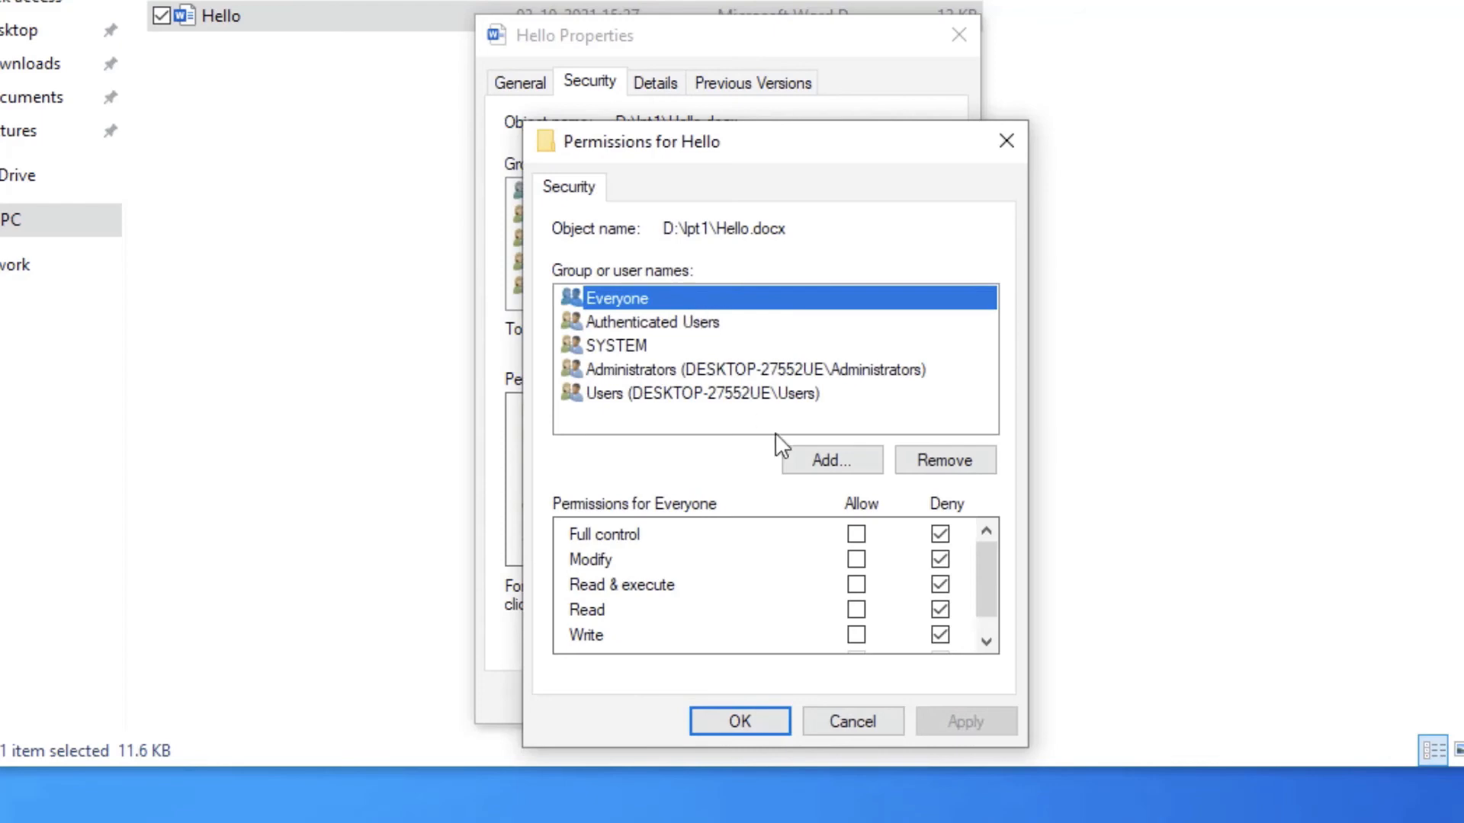
left_click(856, 534)
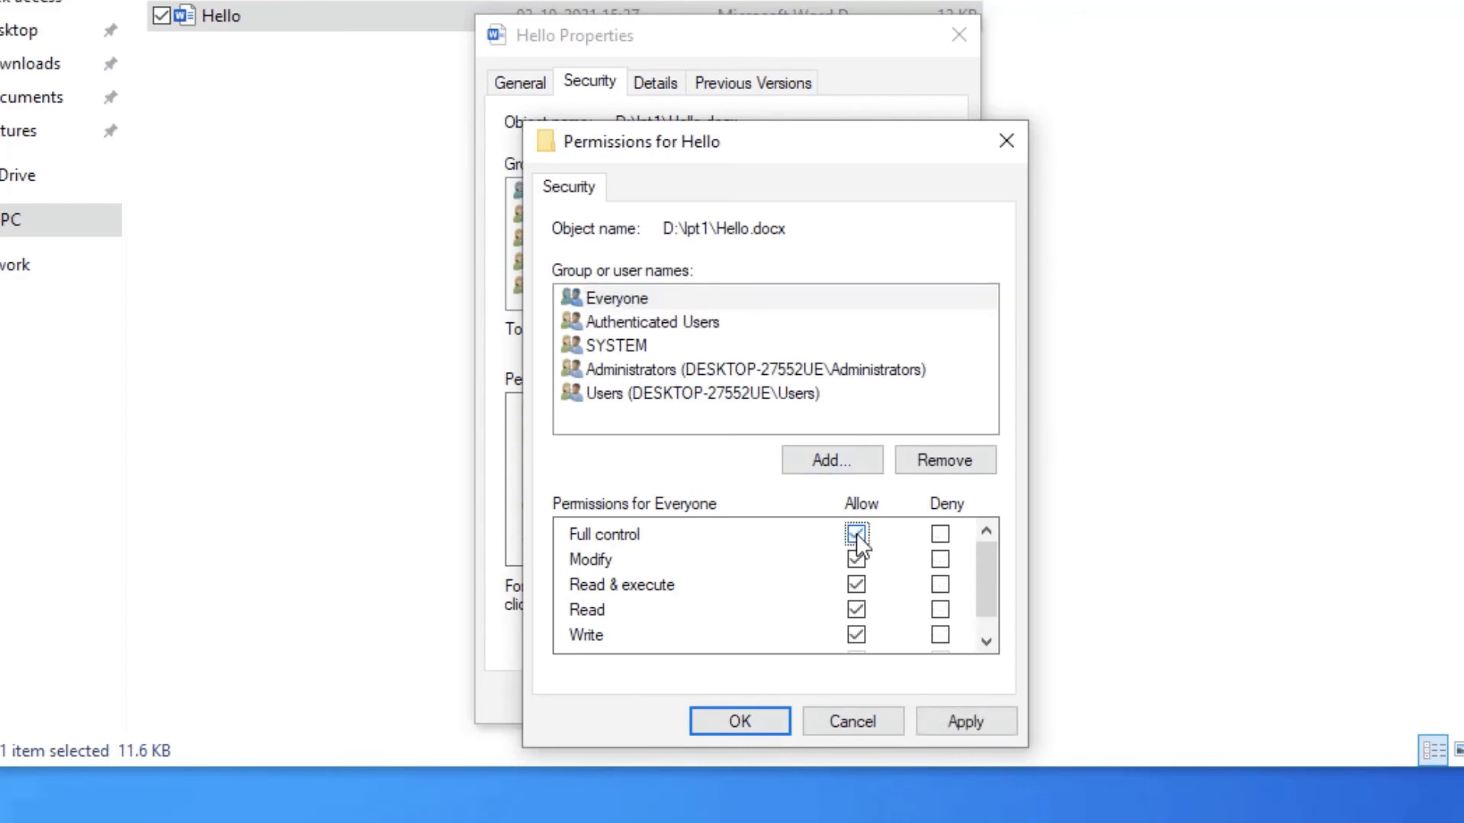
left_click(753, 725)
left_click(722, 708)
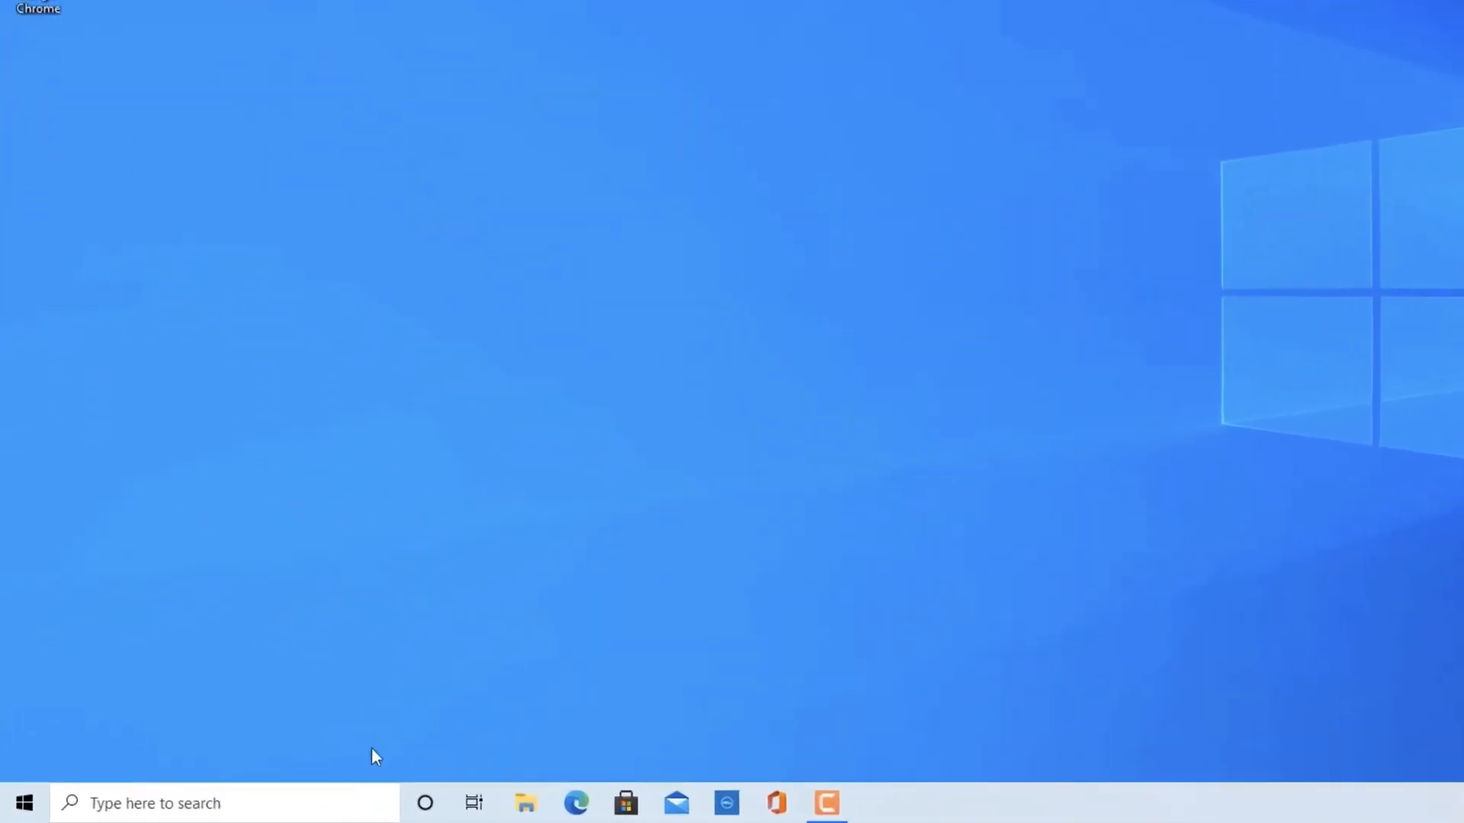
- Search Windows for cmd and run Command Prompt as administrator
left_click(248, 800)
type("cmd")
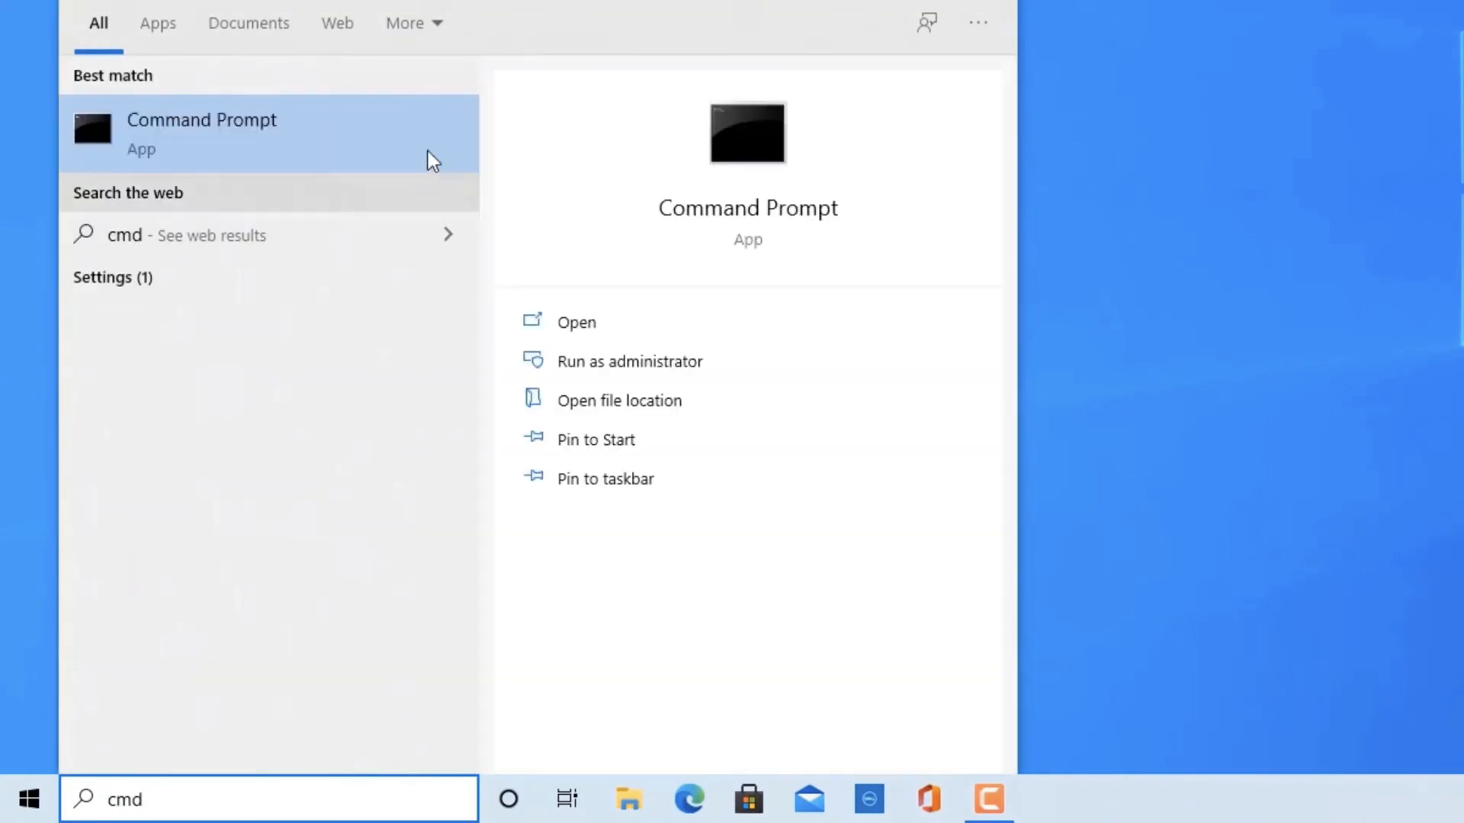
right_click(428, 153)
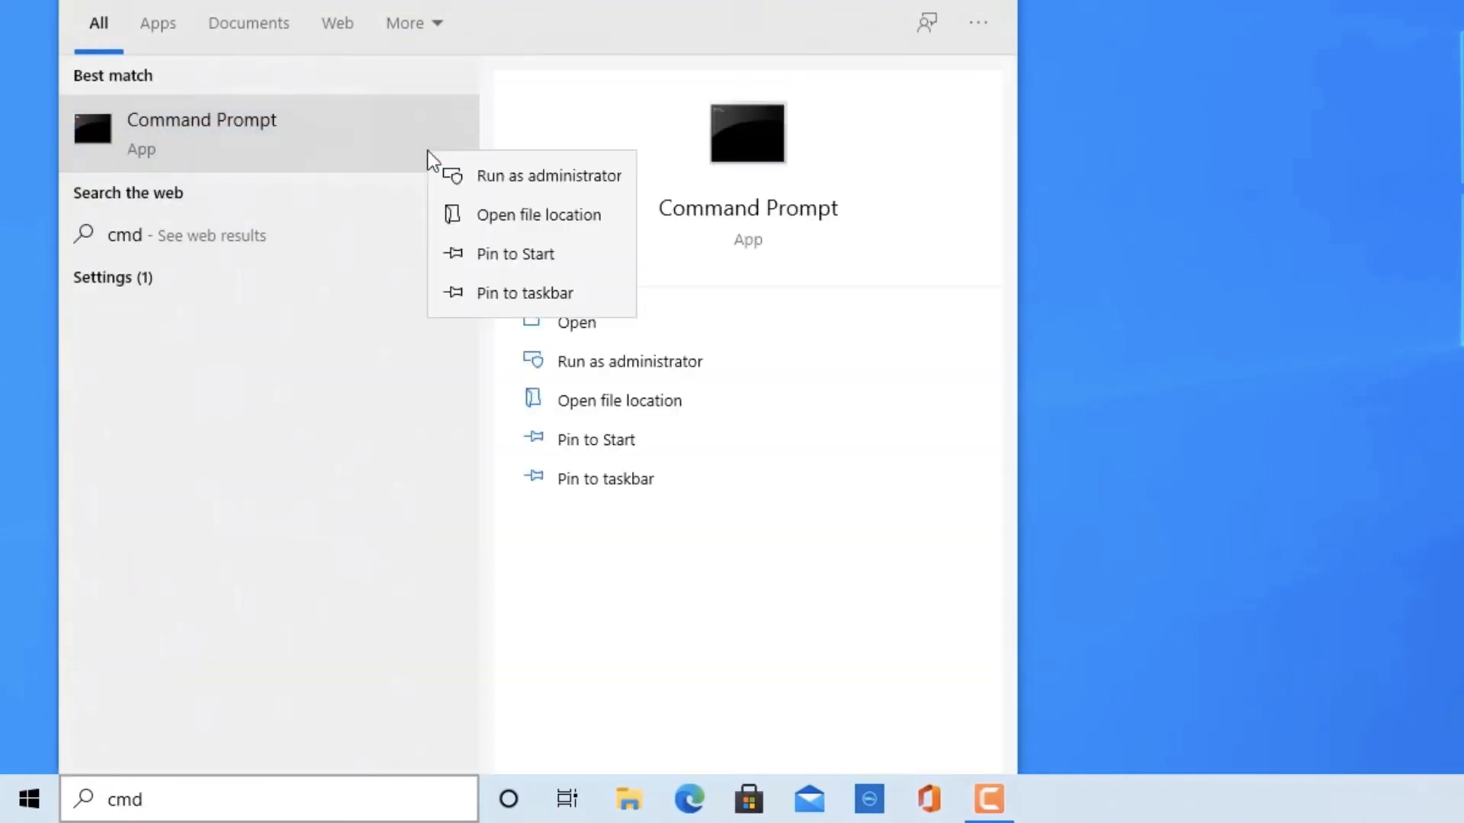
left_click(552, 186)
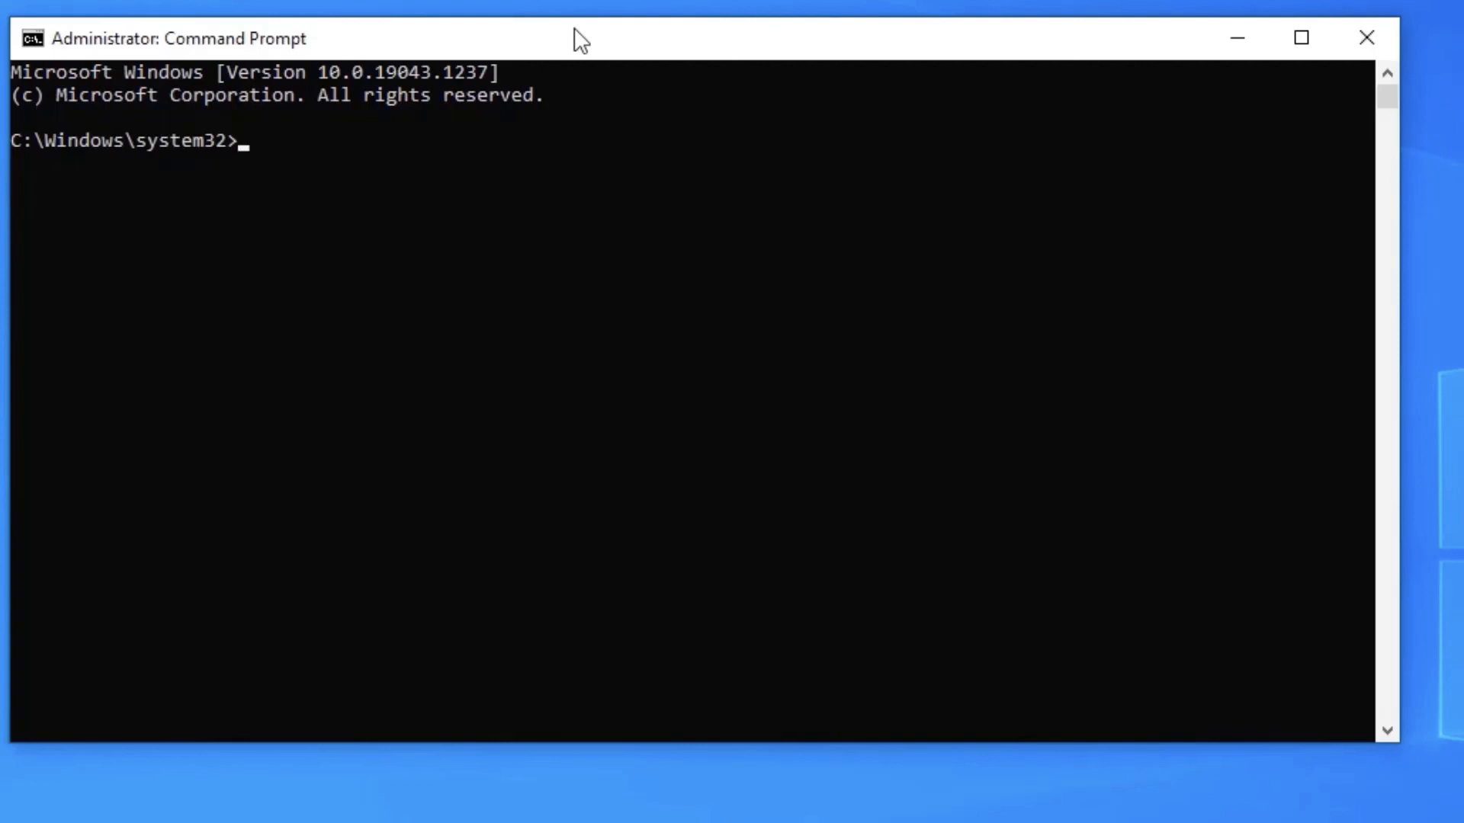
- Change to the D: drive and remove the con folder with the command rd con\
type("D:")
key("Return")
type("rd con\\")
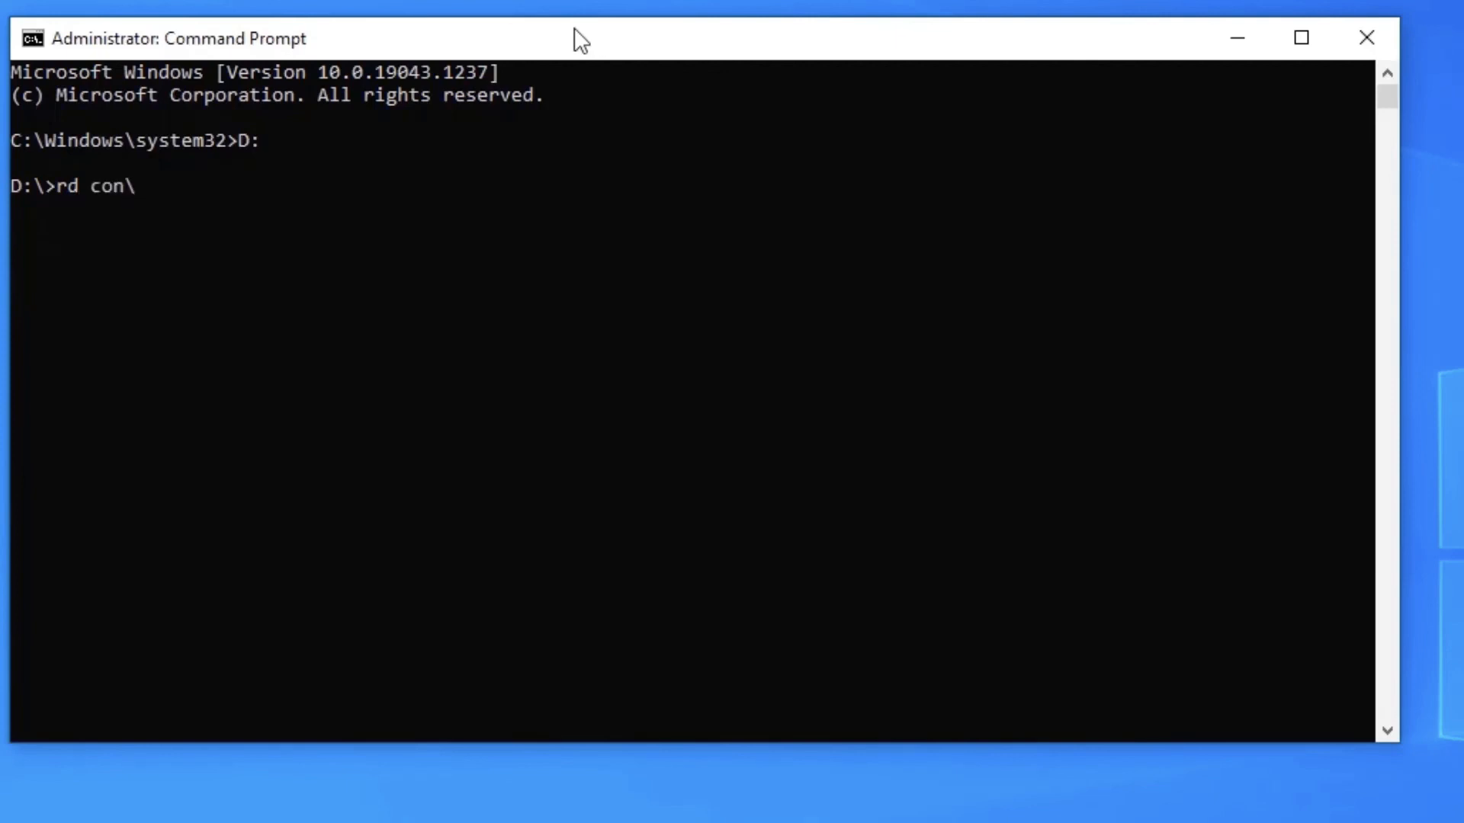
key("Return")
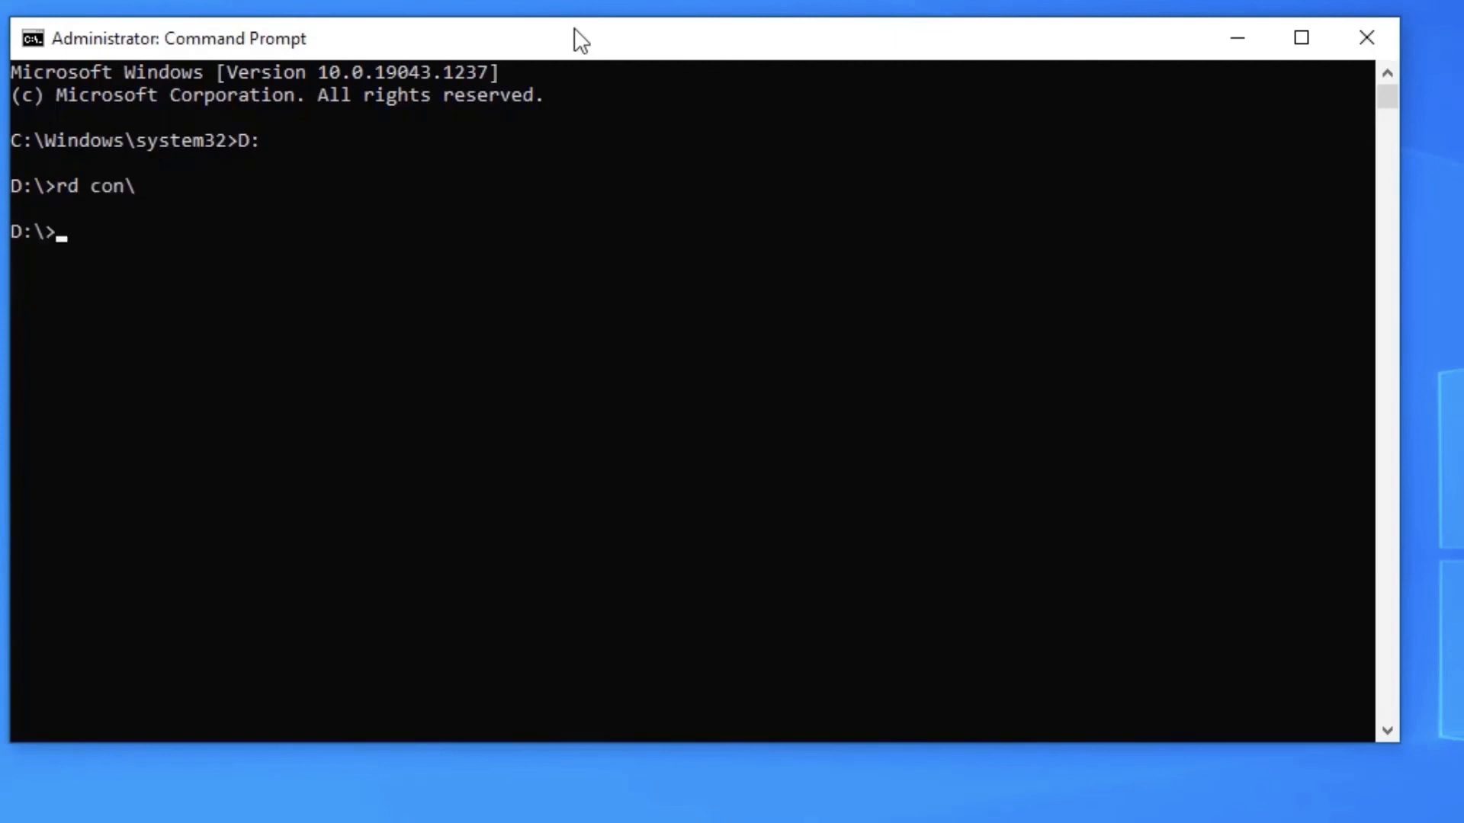